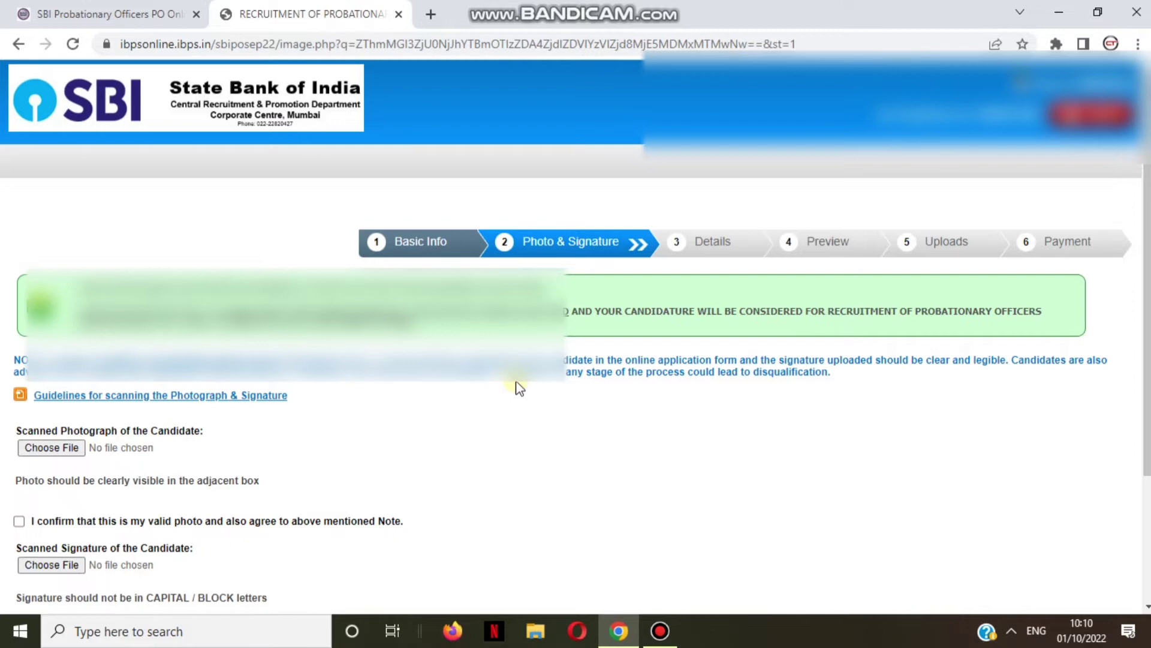
Open the guidelines for scanning the photograph and signature, and close the document again.
scroll(139, 289, down, 2)
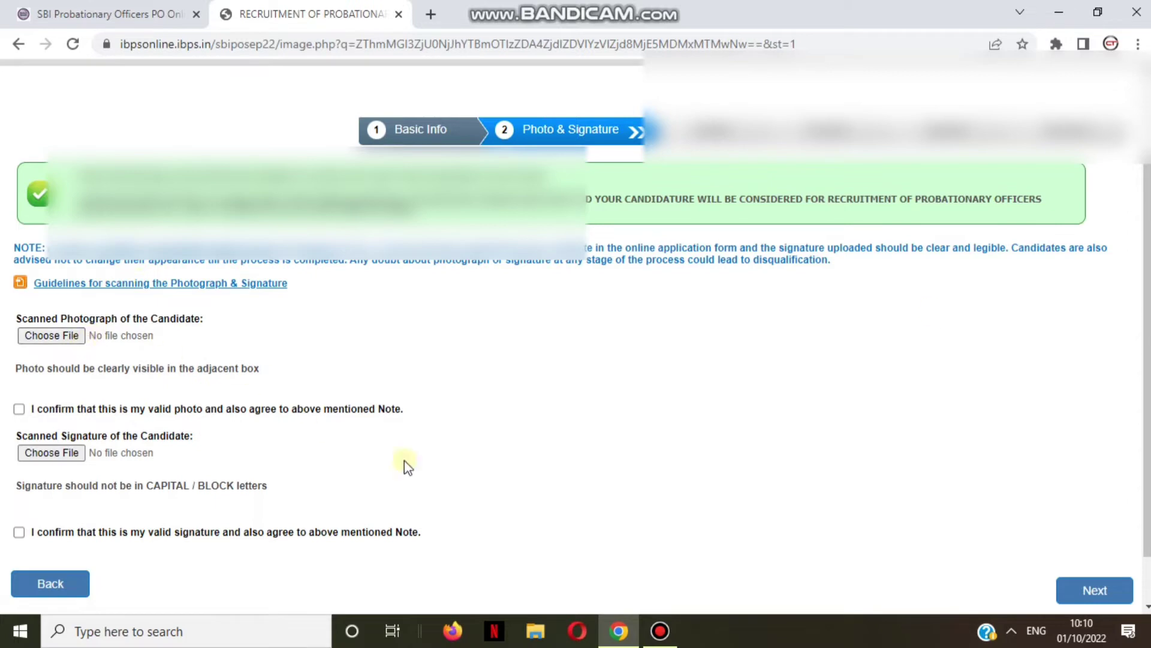
click(661, 631)
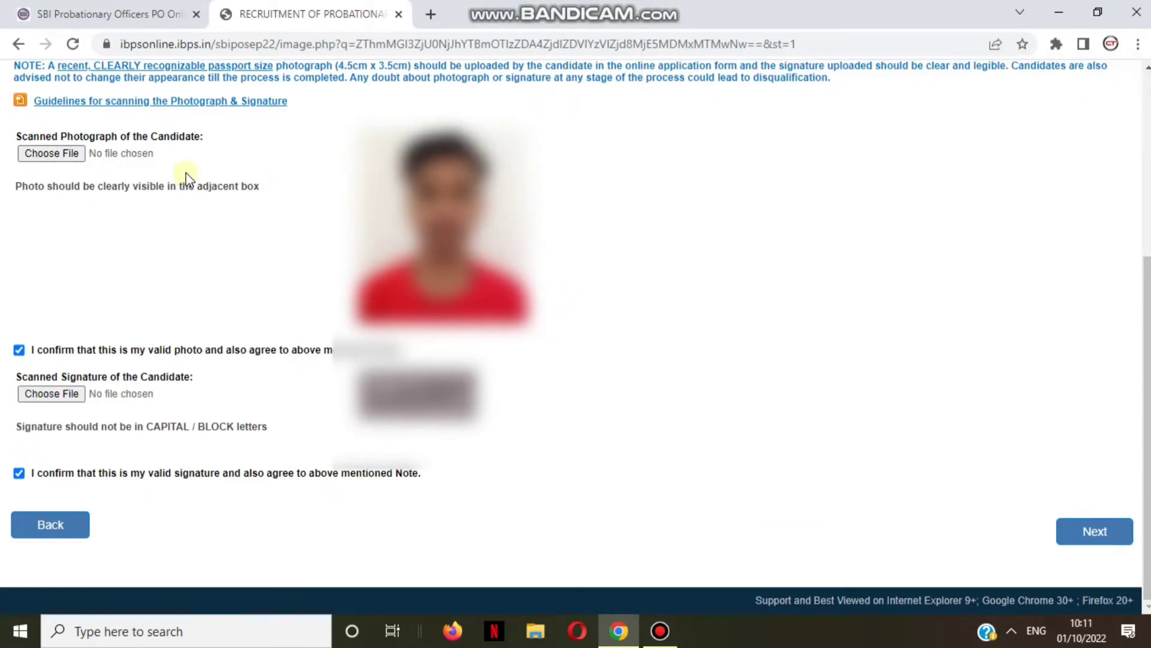
click(204, 102)
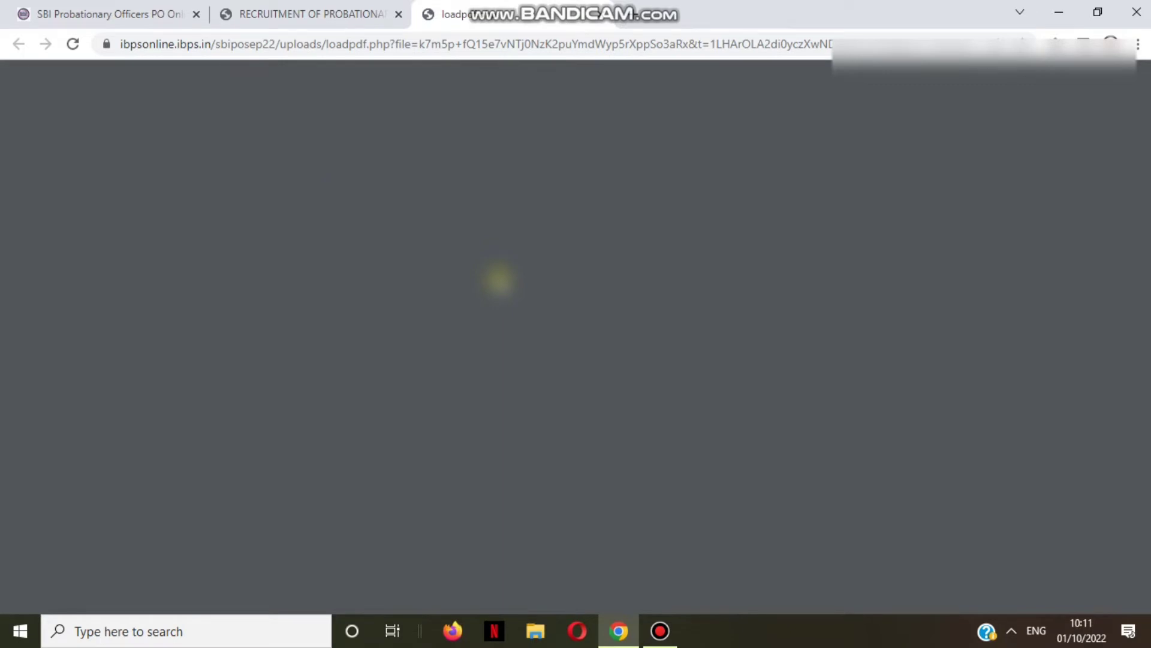
key(ctrl+w)
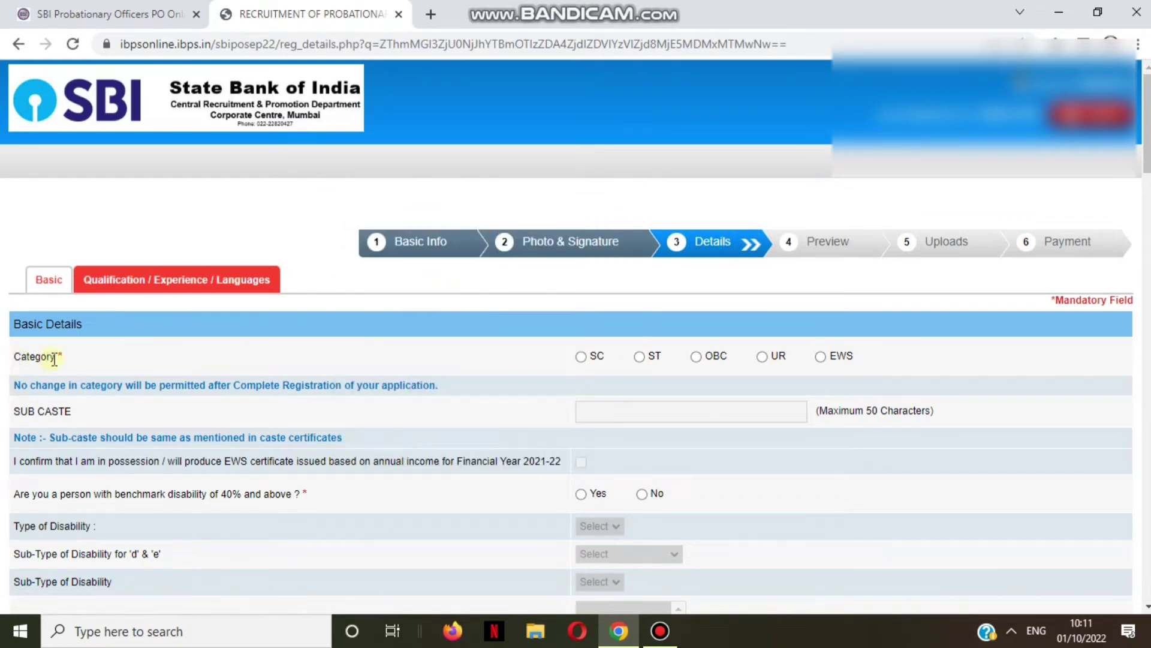
Set the category to OBC with sub caste TELI, and answer No to the benchmark disability question.
click(696, 357)
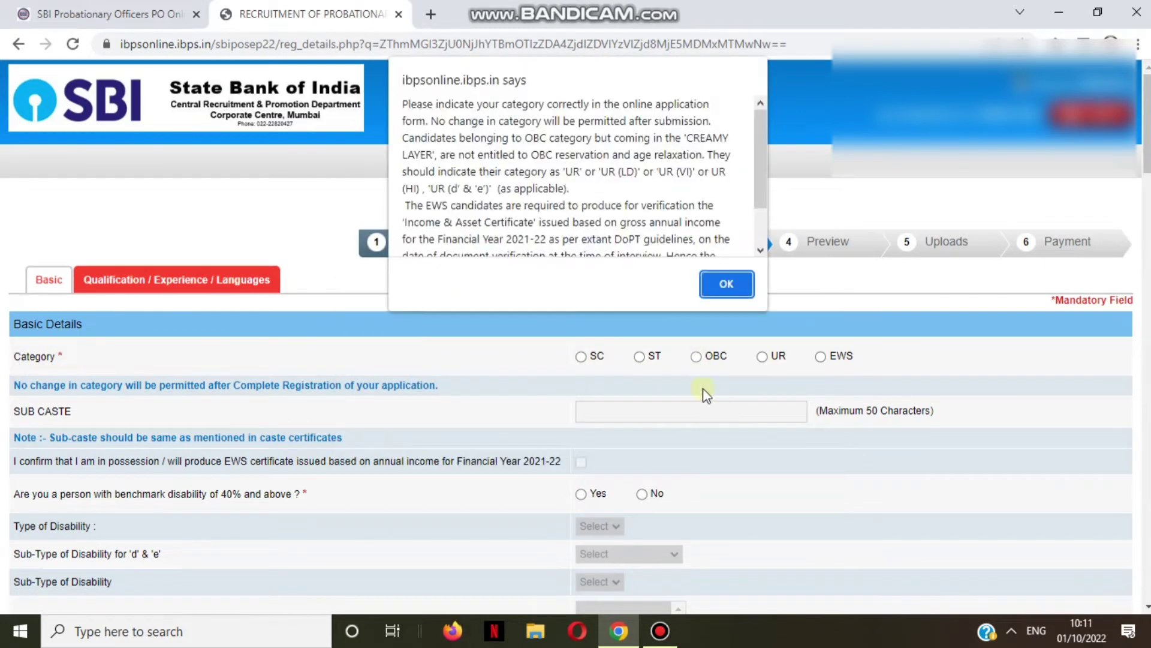
click(729, 281)
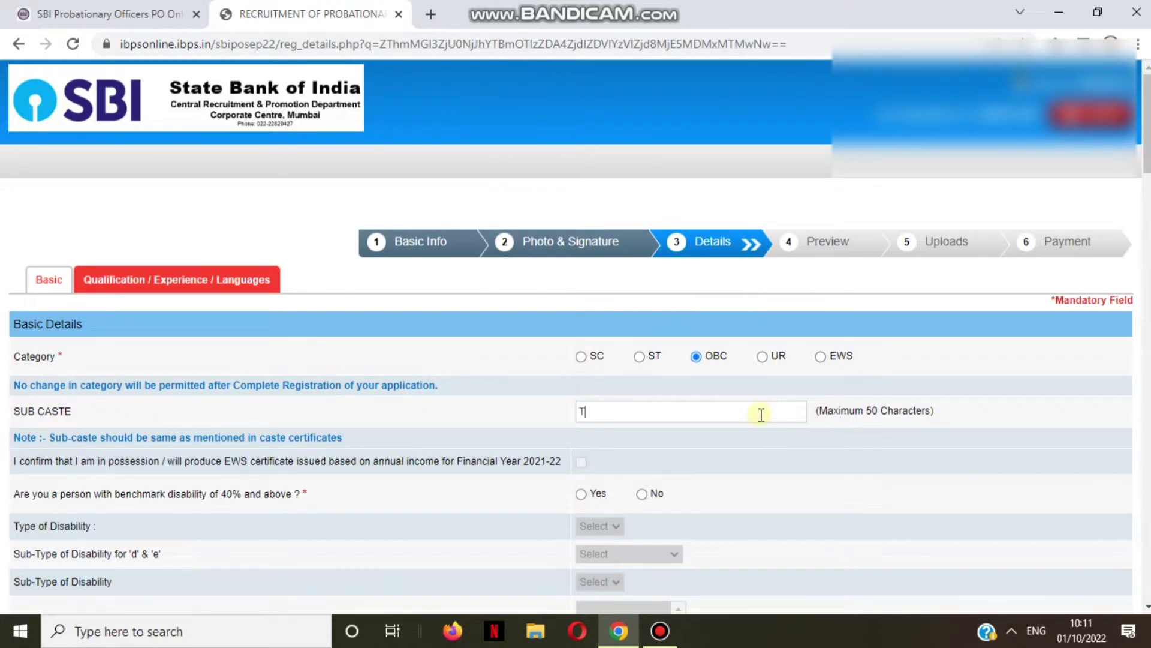
click(761, 415)
text(TELI)
click(641, 494)
Answer No to belonging to a religious minority community and No to being an ex-serviceman.
scroll(701, 483, down, 2)
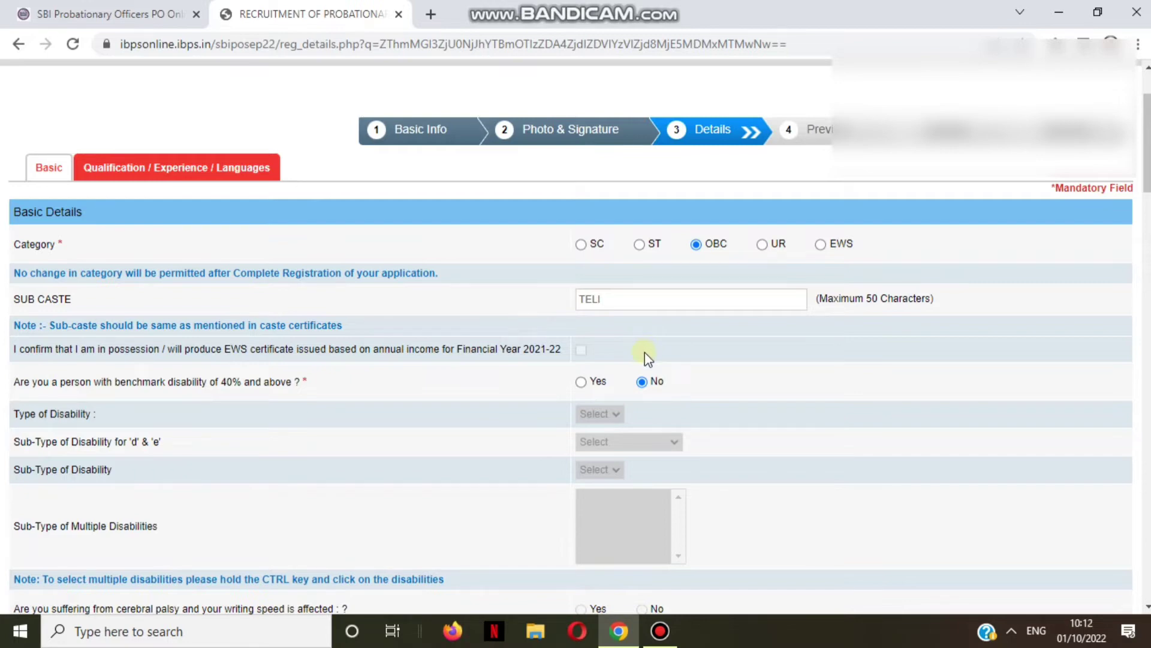
scroll(647, 366, down, 2)
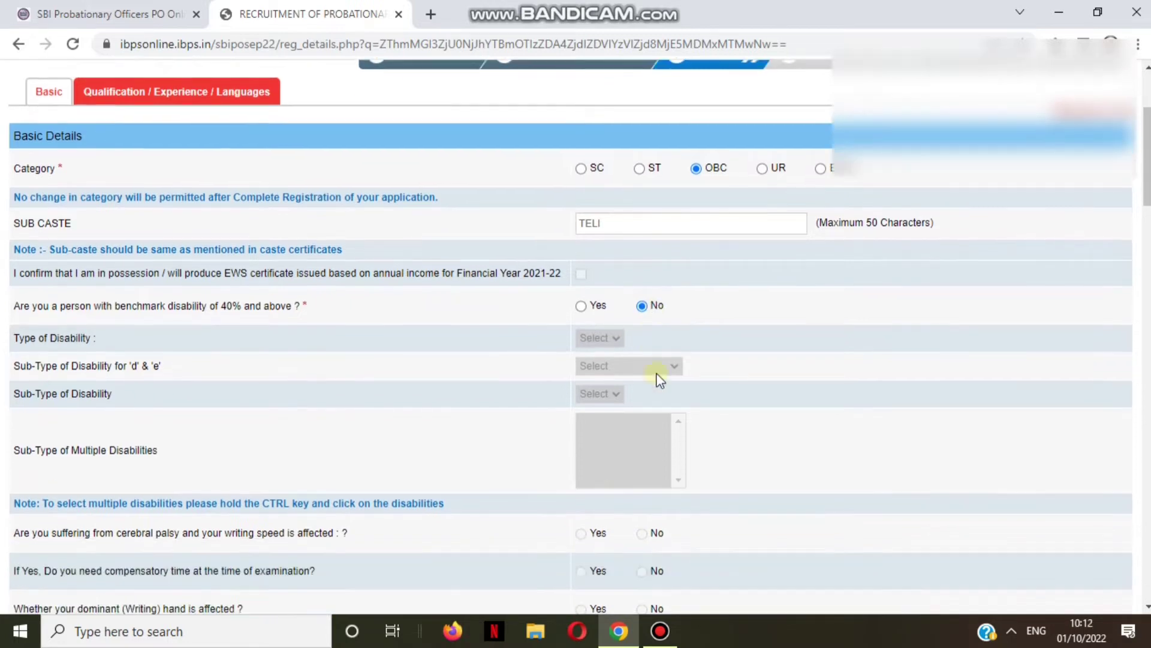
scroll(660, 465, down, 4)
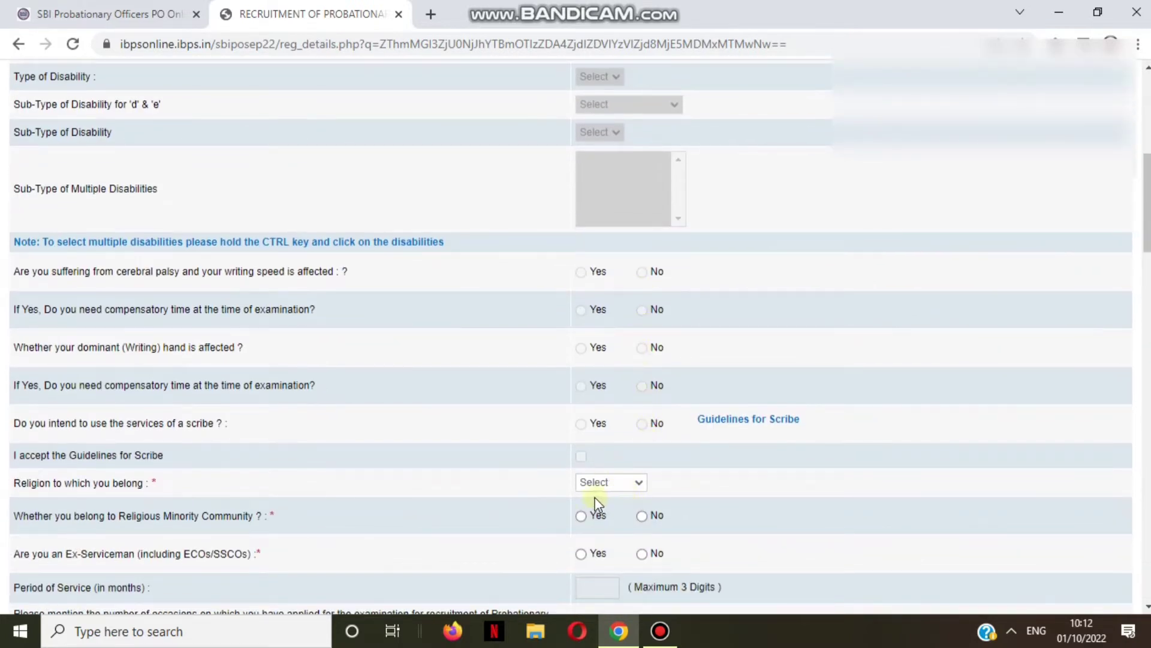
scroll(621, 515, down, 2)
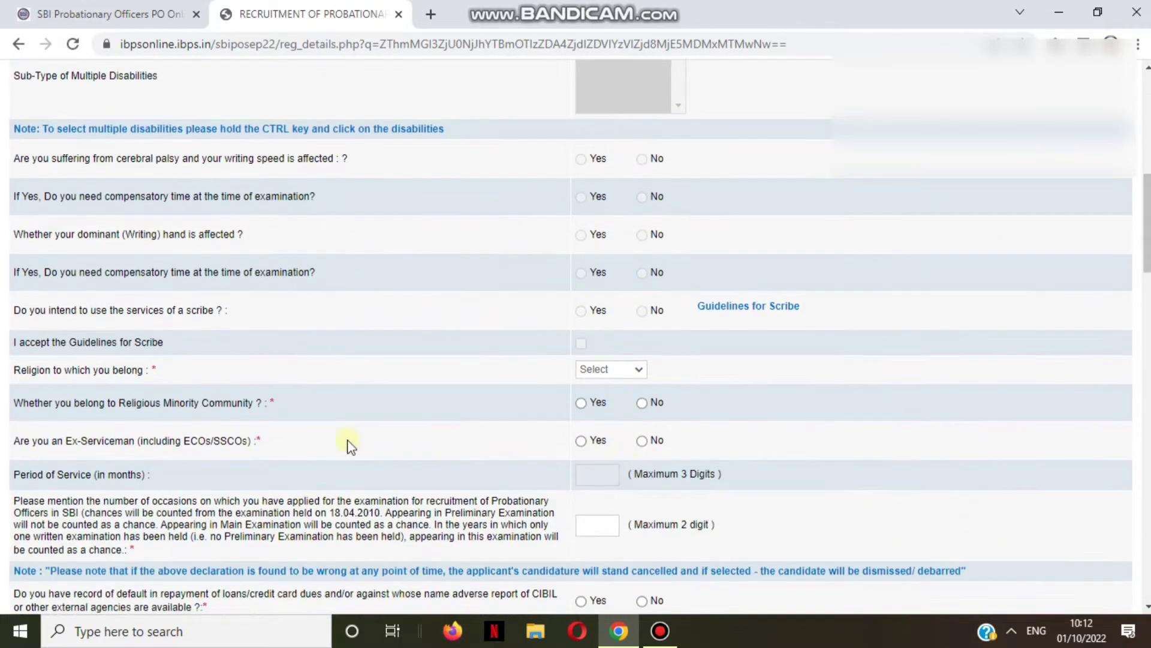
click(642, 403)
click(642, 442)
Enter 0 as the number of previous occasions applied for the Probationary Officers examination.
scroll(660, 443, down, 2)
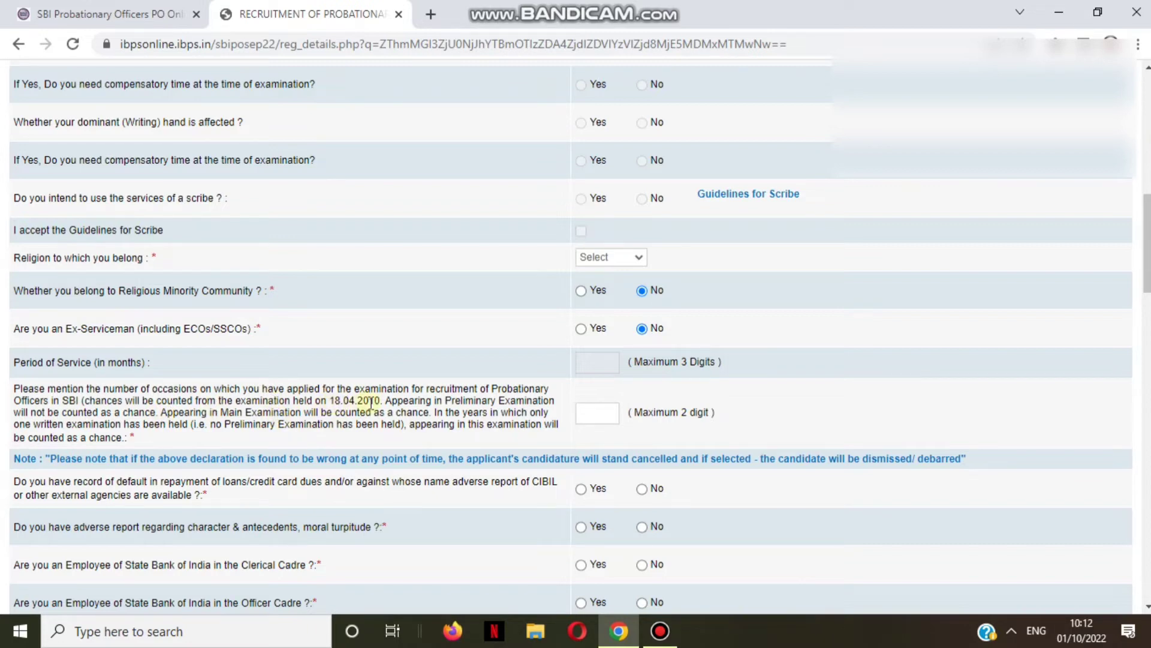
click(596, 414)
text(0)
Answer No to the loan default, adverse report and all four State Bank of India employee and ex-employee questions.
scroll(563, 434, down, 2)
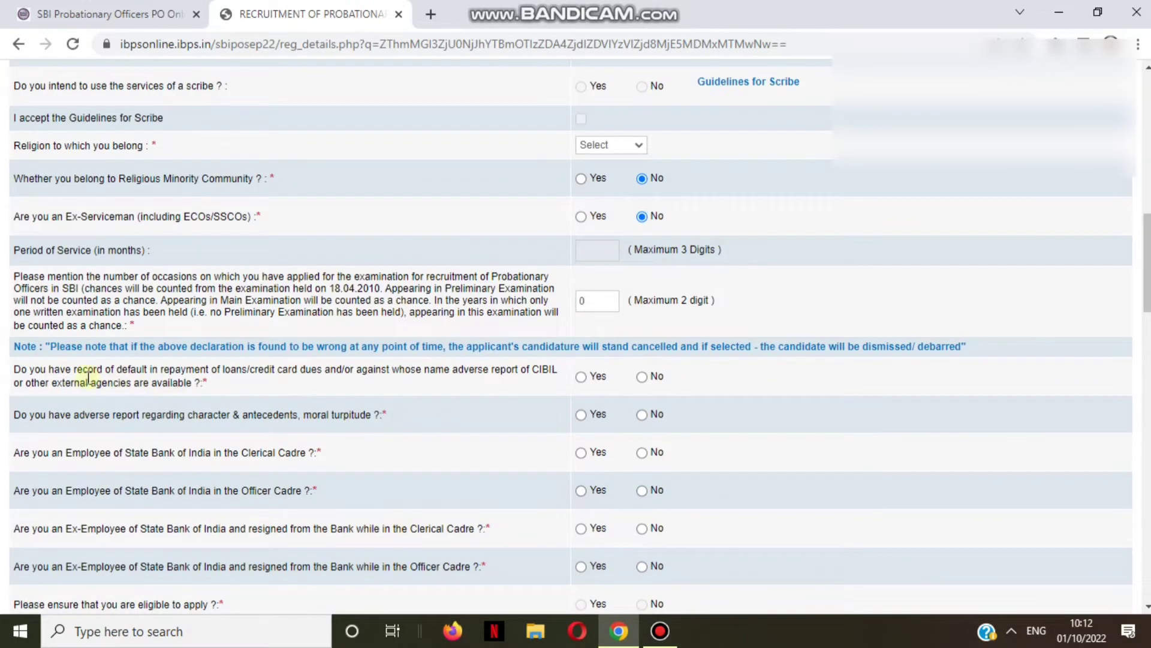
click(641, 377)
click(642, 415)
click(641, 453)
scroll(501, 459, down, 2)
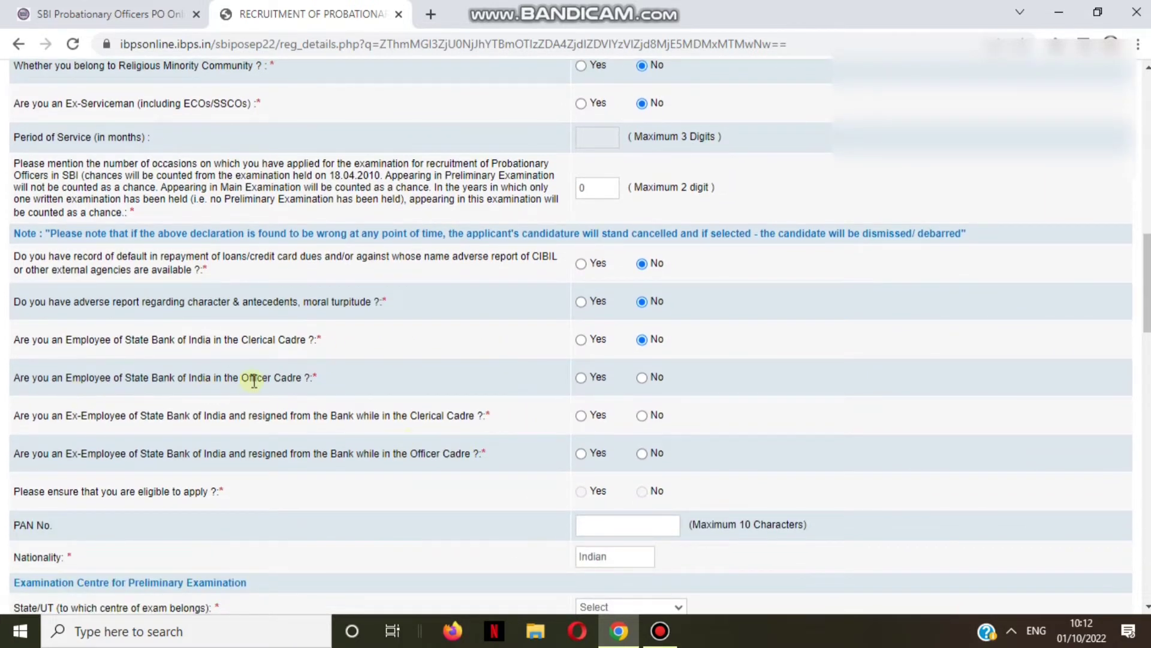
click(643, 377)
click(642, 415)
Fill in the applicant's PAN number.
scroll(610, 501, down, 2)
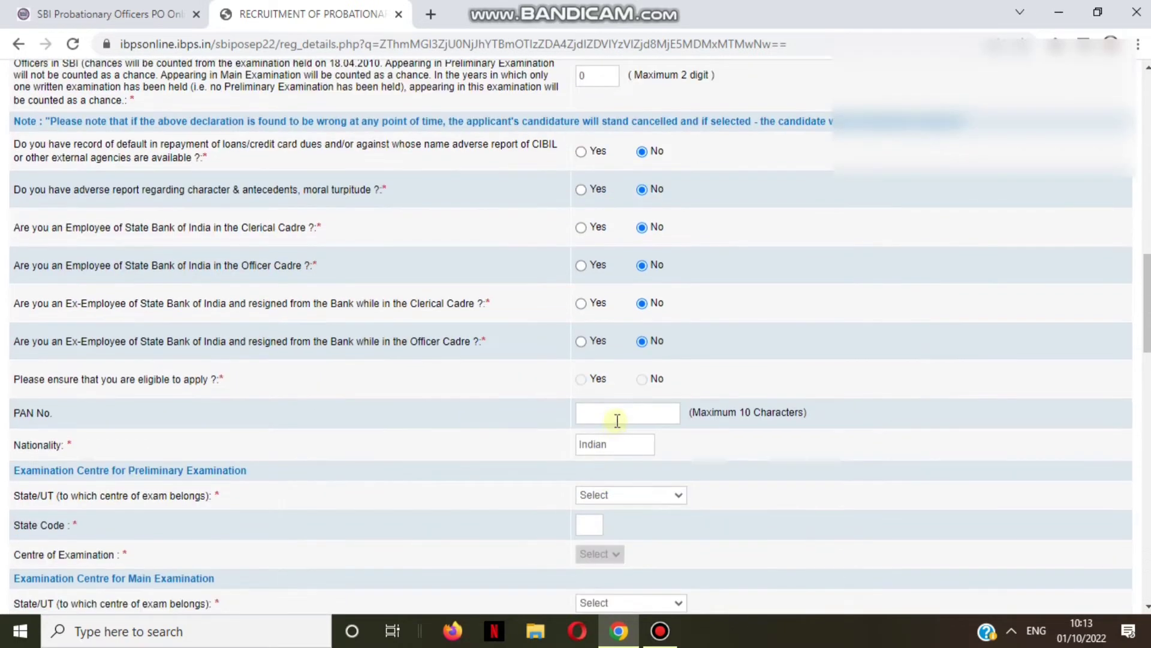
click(660, 630)
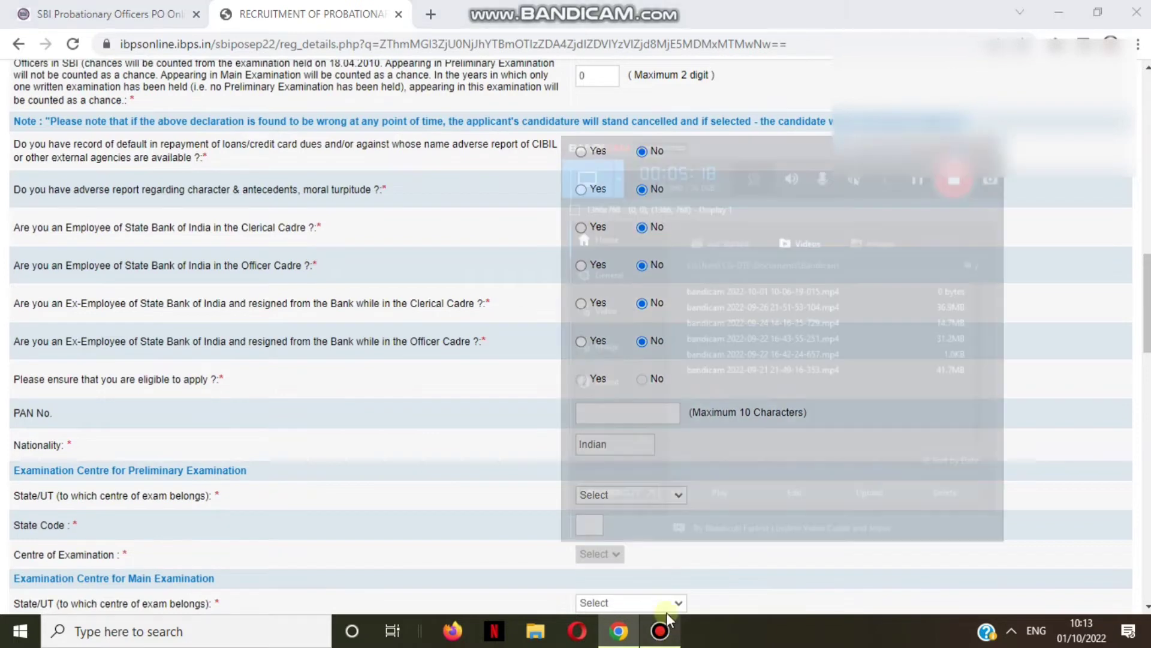
click(659, 631)
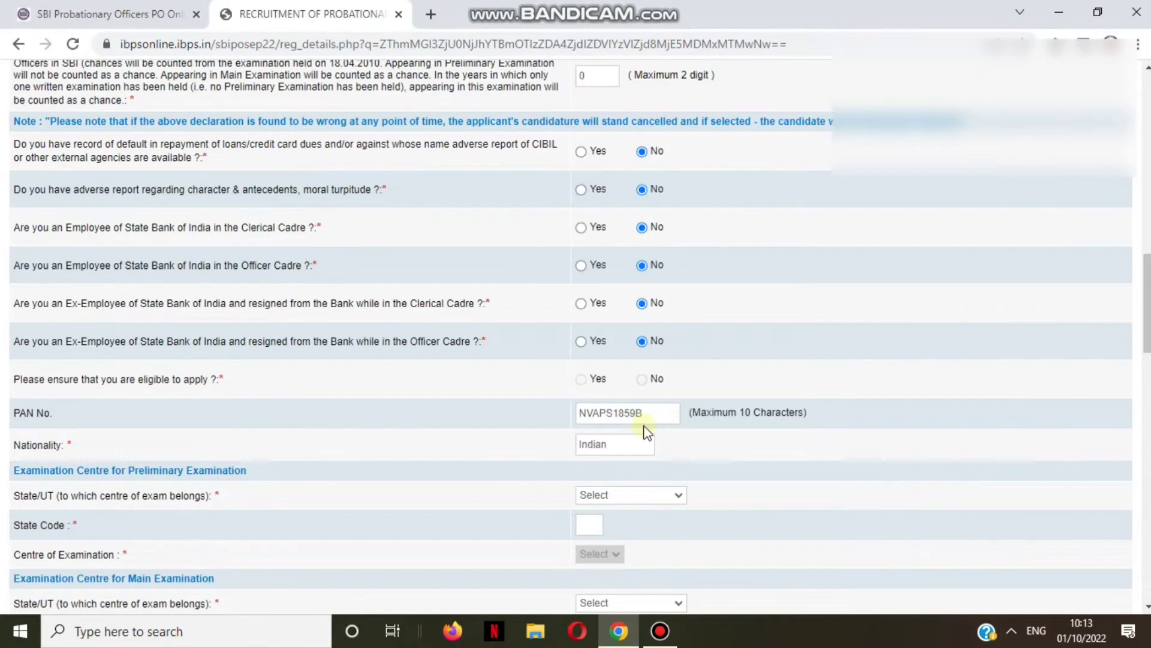
Set the preliminary examination's state to Chhattisgarh and its centre to Bhilai.
scroll(642, 440, down, 2)
click(634, 378)
click(624, 384)
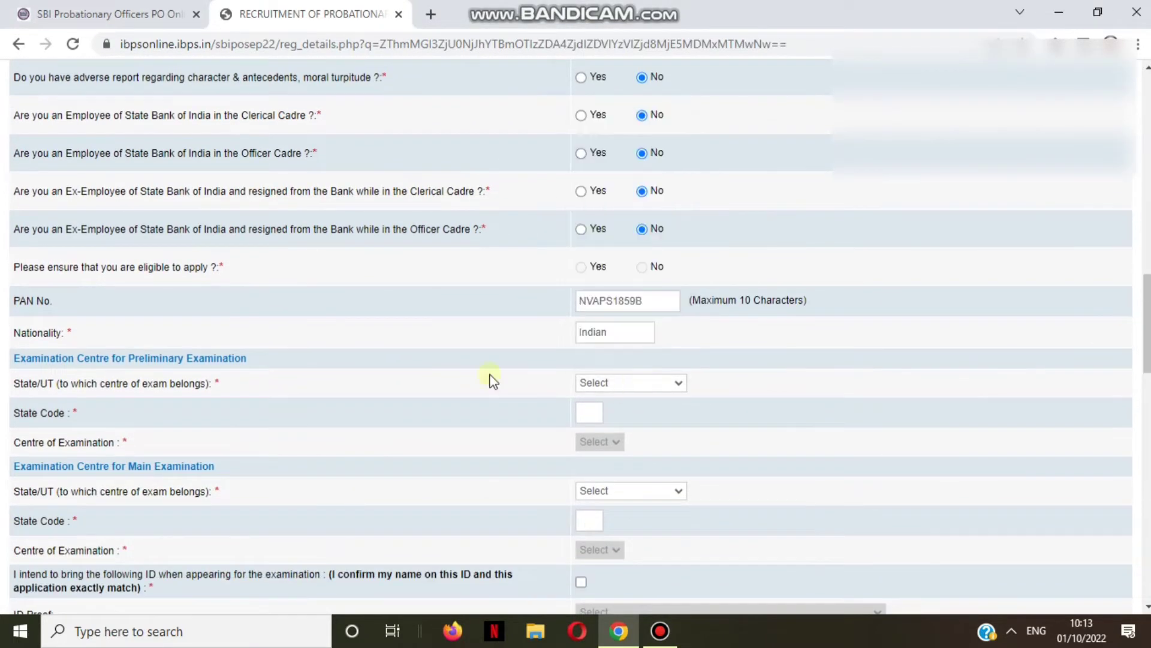
click(631, 381)
click(606, 196)
click(643, 377)
click(616, 211)
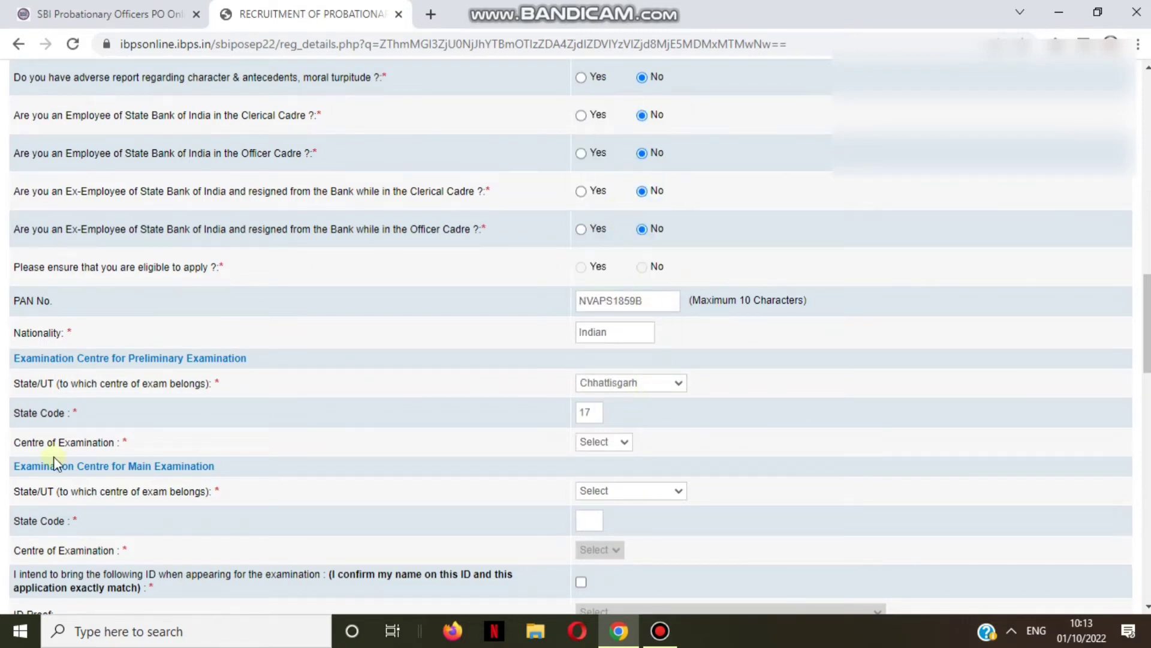
click(626, 441)
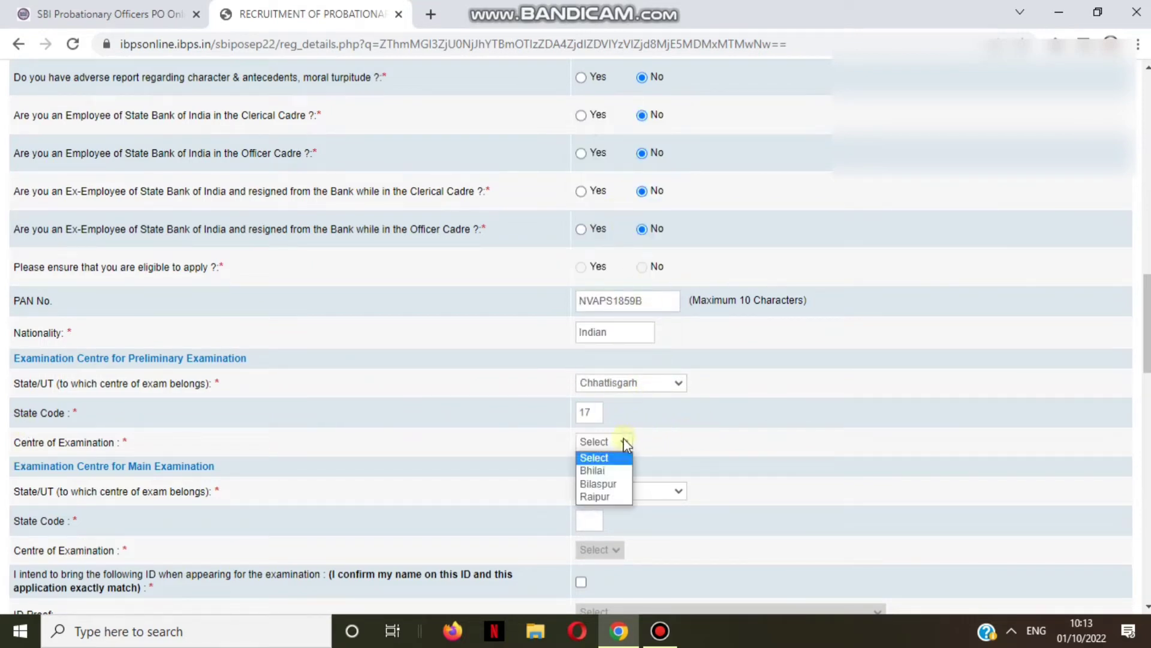
click(603, 468)
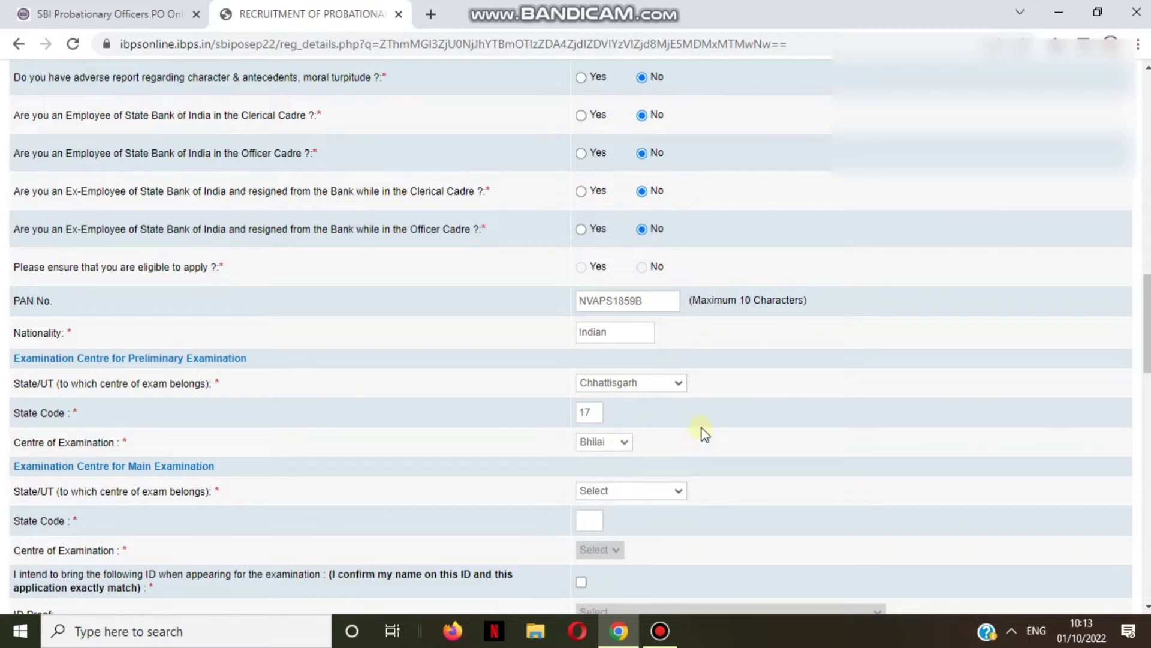
click(611, 445)
click(610, 445)
Set the main examination's state to Chhattisgarh and its centre to Raipur.
click(628, 492)
click(621, 317)
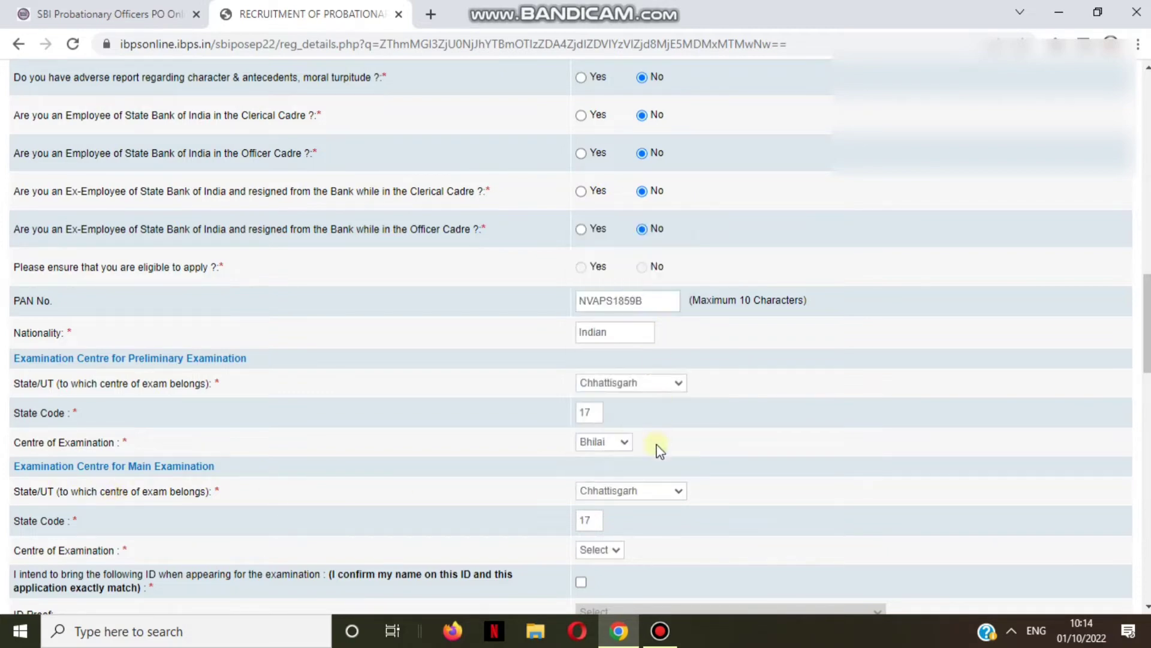
click(610, 549)
click(607, 579)
Confirm that the name matches the ID, choose Aadhar Card as ID proof and enter the ID proof number.
scroll(708, 473, down, 2)
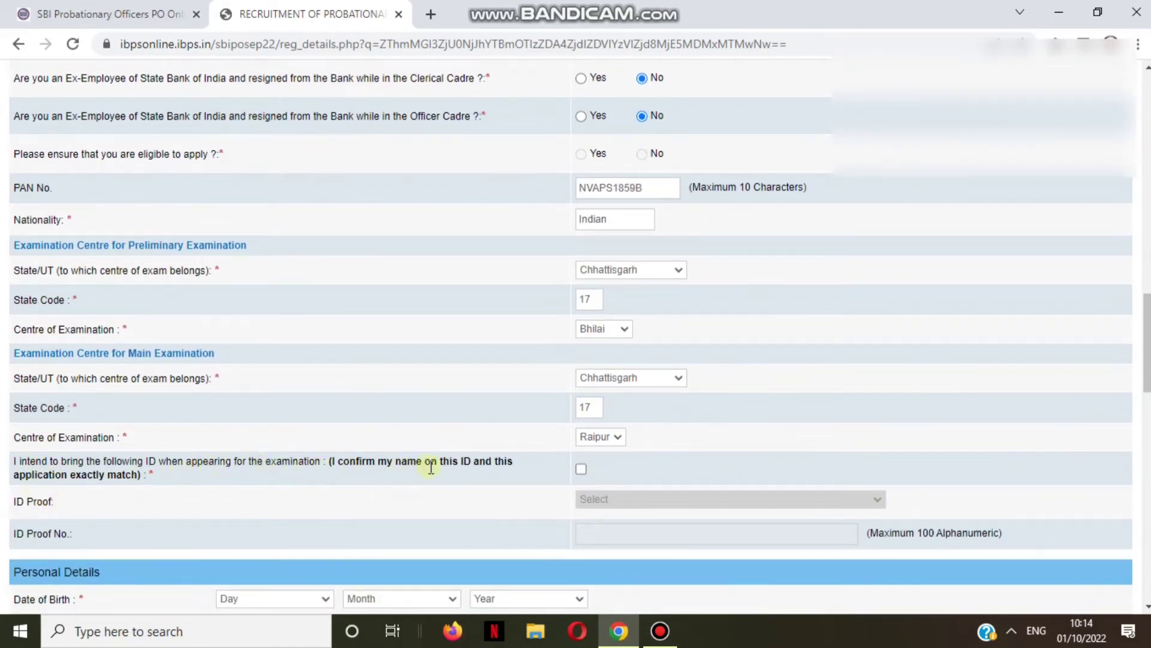
click(581, 468)
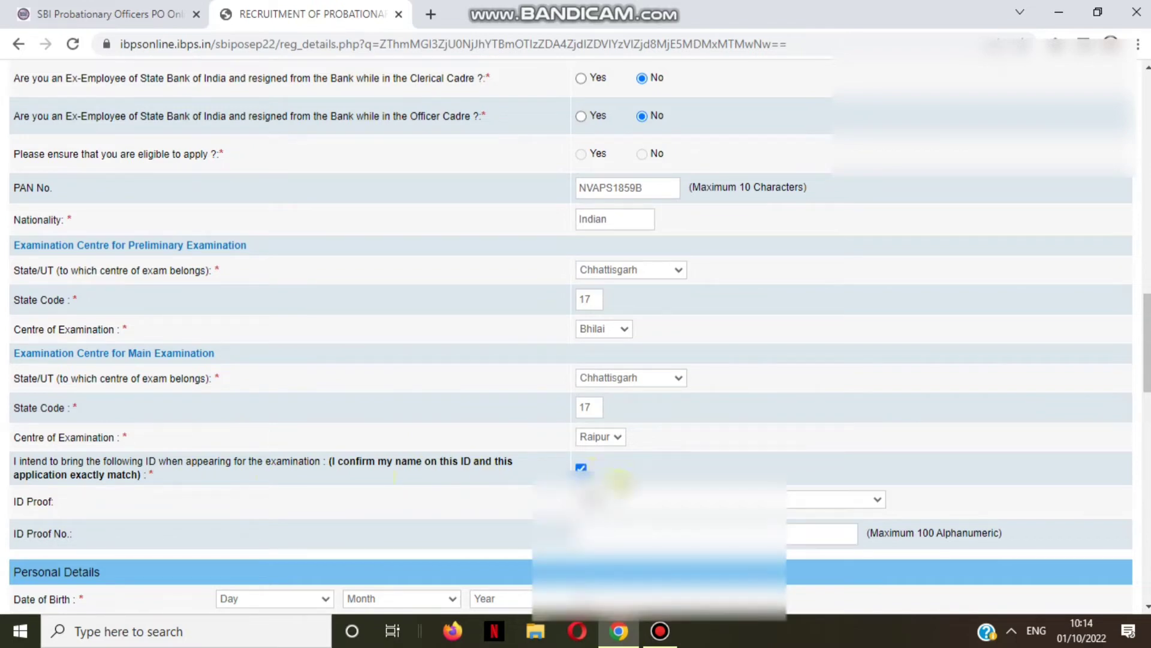
click(623, 500)
click(614, 415)
scroll(641, 534, down, 2)
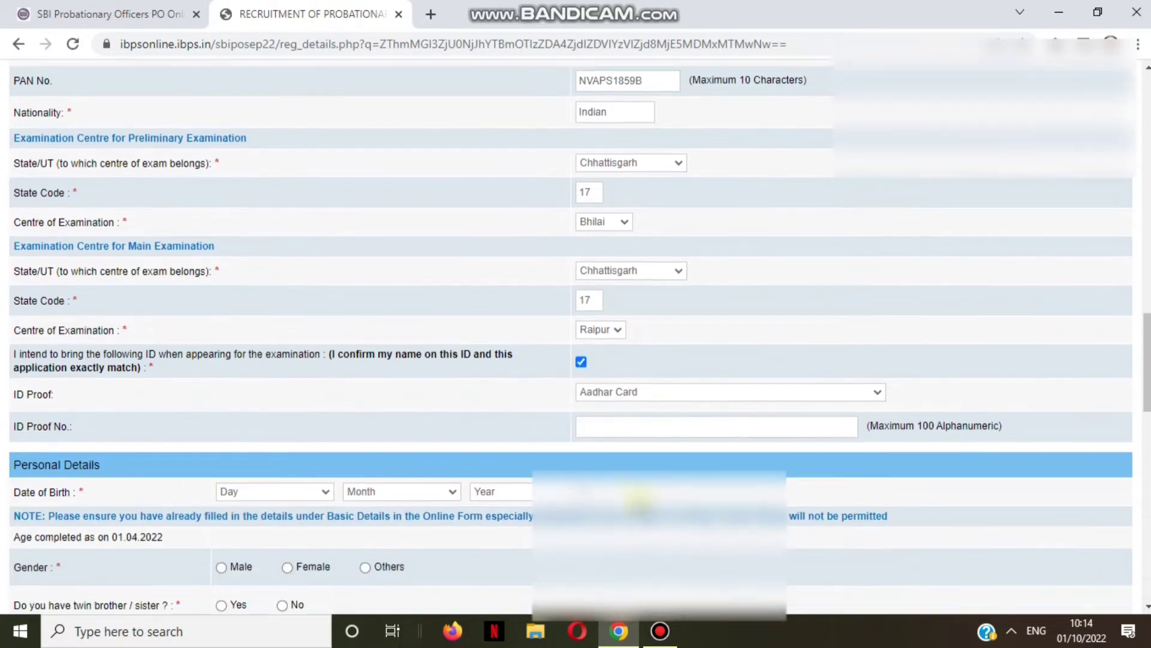
click(660, 630)
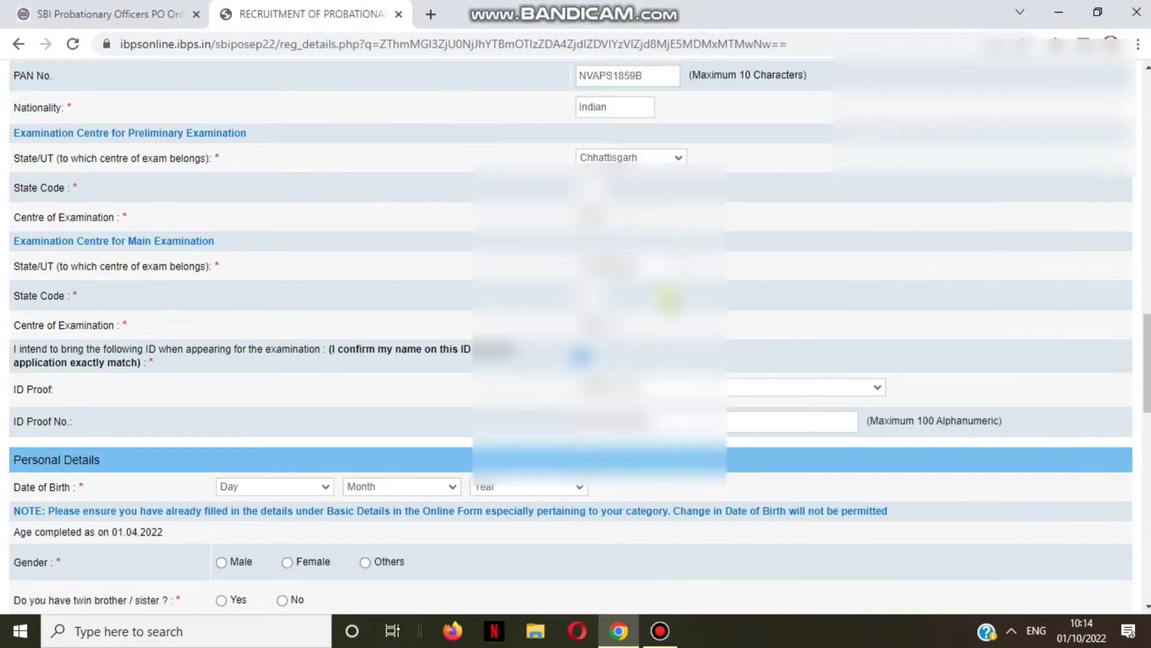
Select the applicant's date of birth, gender, twin brother or sister answer and marital status in Personal Details.
scroll(671, 354, down, 4)
click(263, 264)
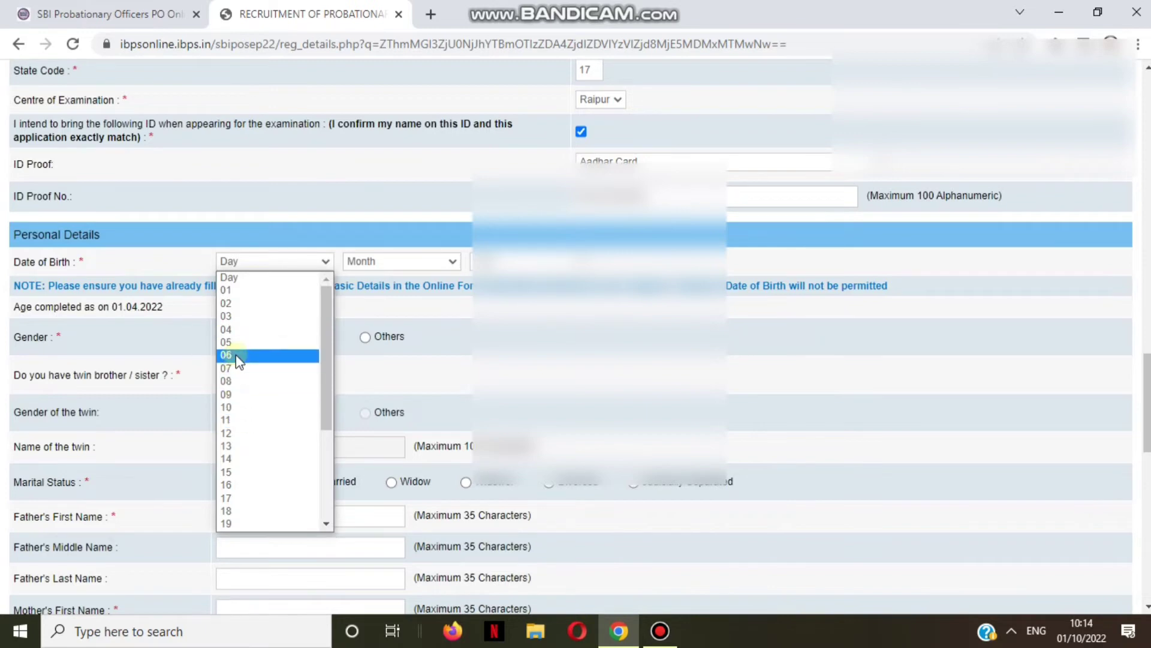
click(239, 358)
click(409, 261)
click(398, 429)
click(519, 262)
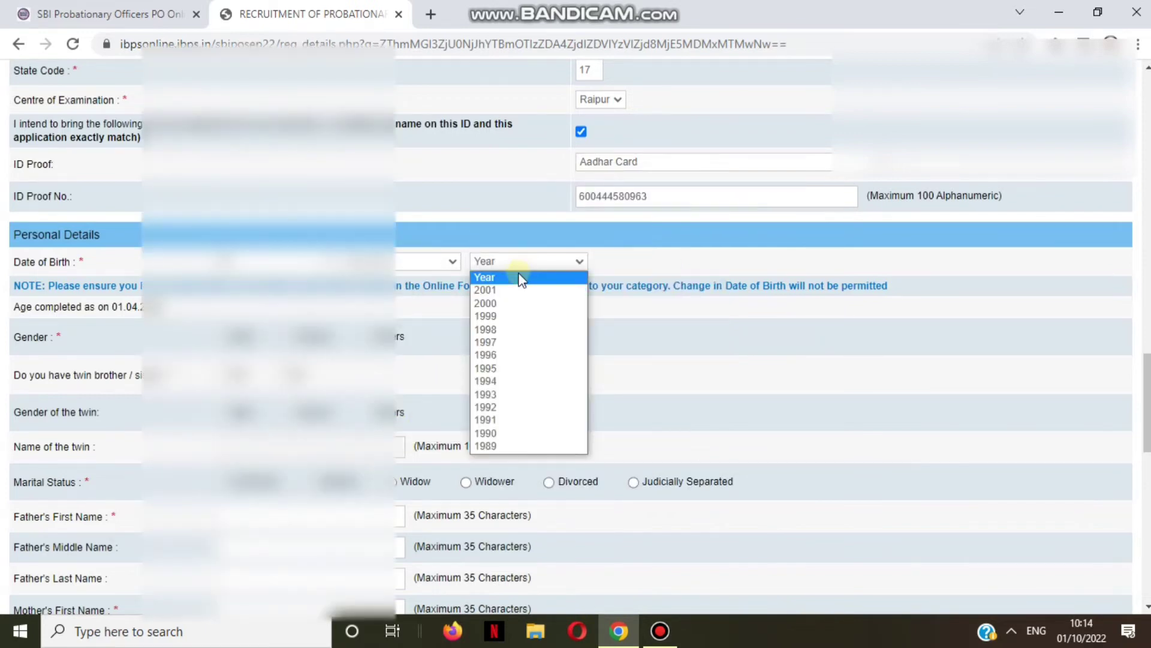
click(486, 304)
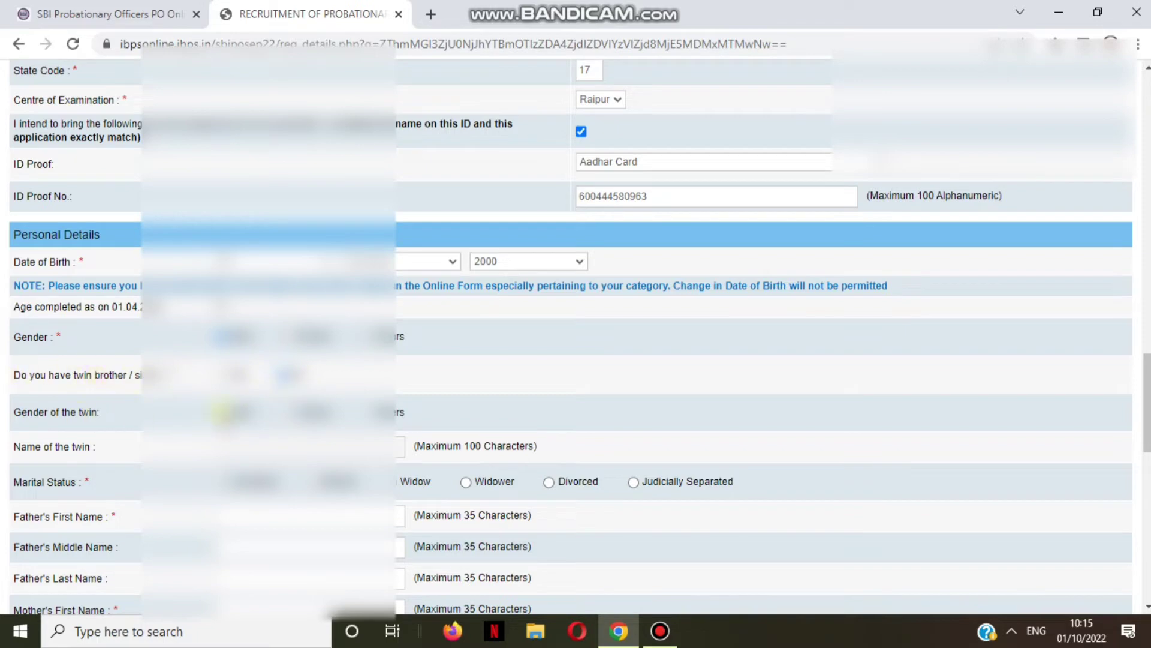
click(223, 481)
Fill in the first, middle and last names of the applicant's father and mother.
scroll(366, 431, down, 3)
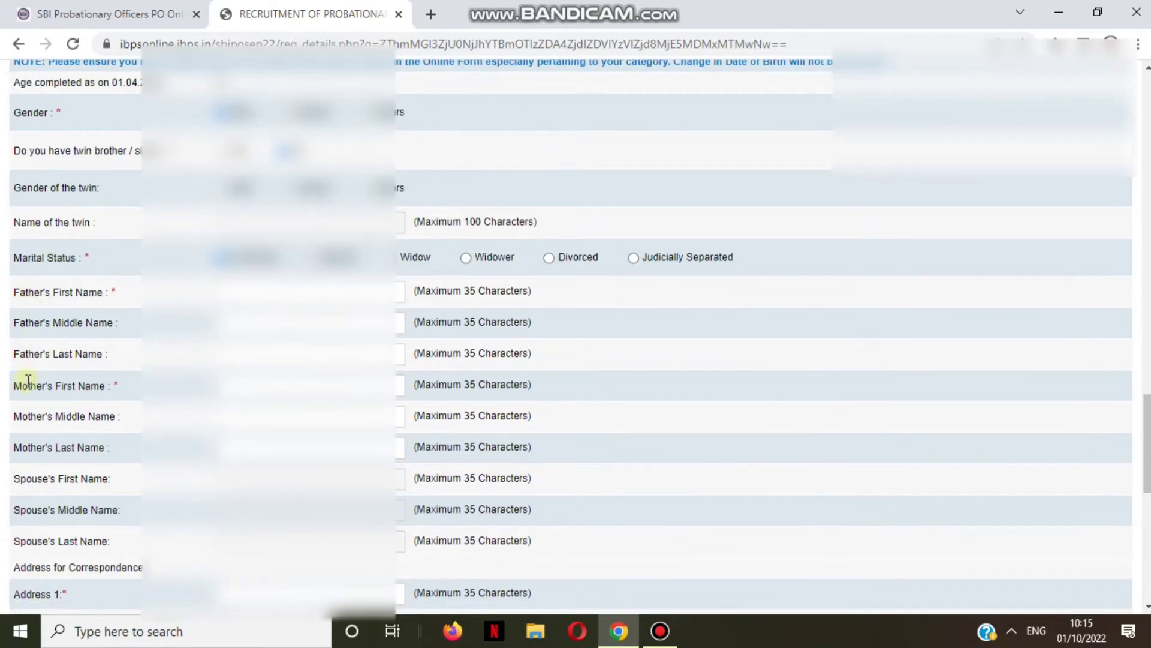
click(230, 294)
click(231, 293)
click(228, 295)
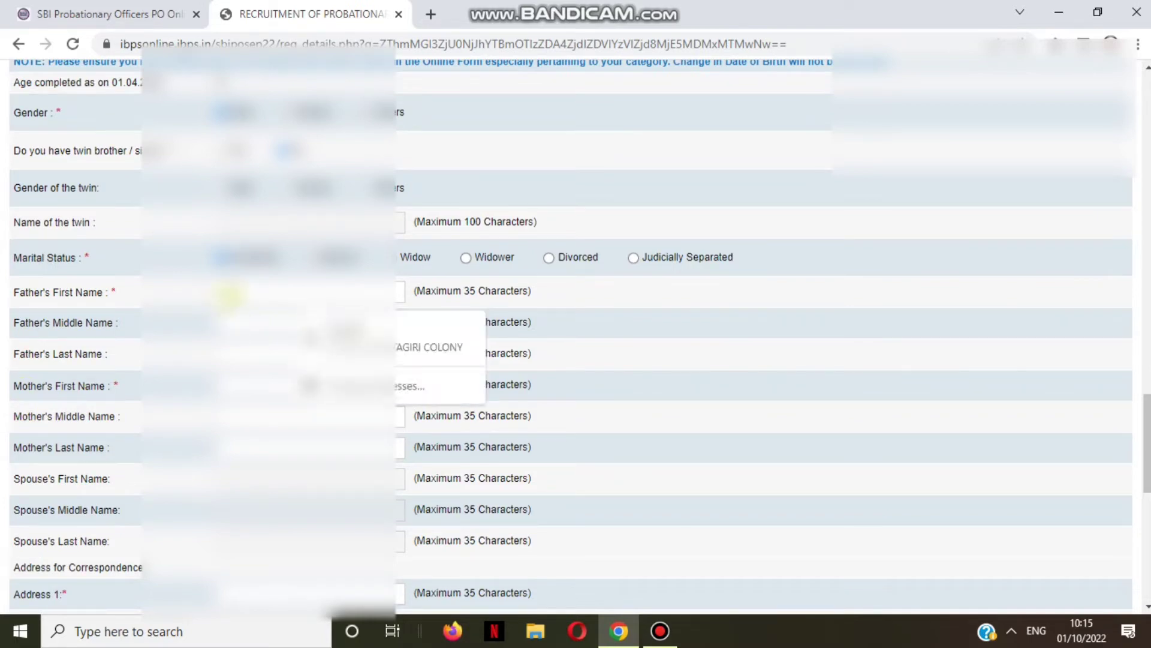
click(228, 295)
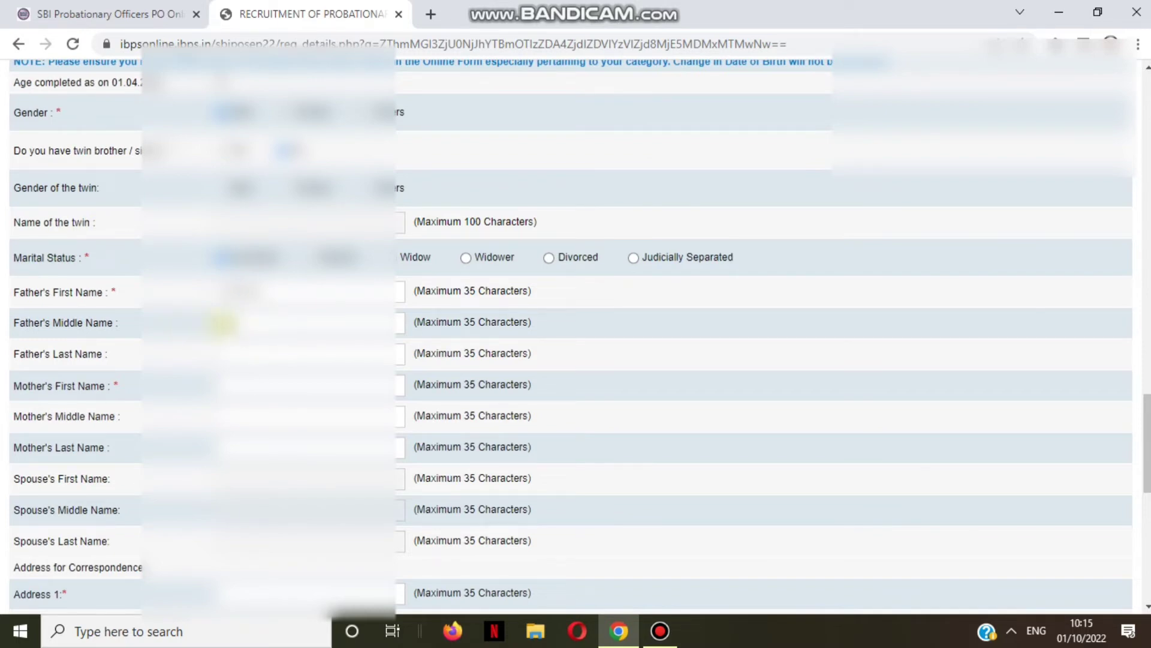
click(237, 353)
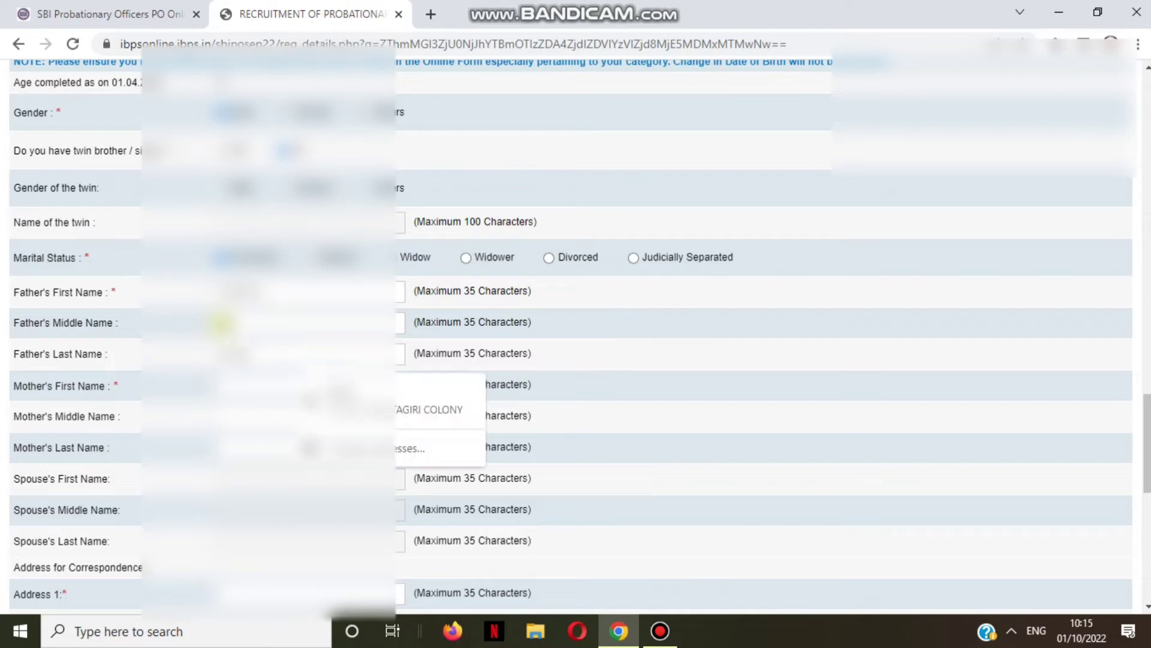
click(220, 324)
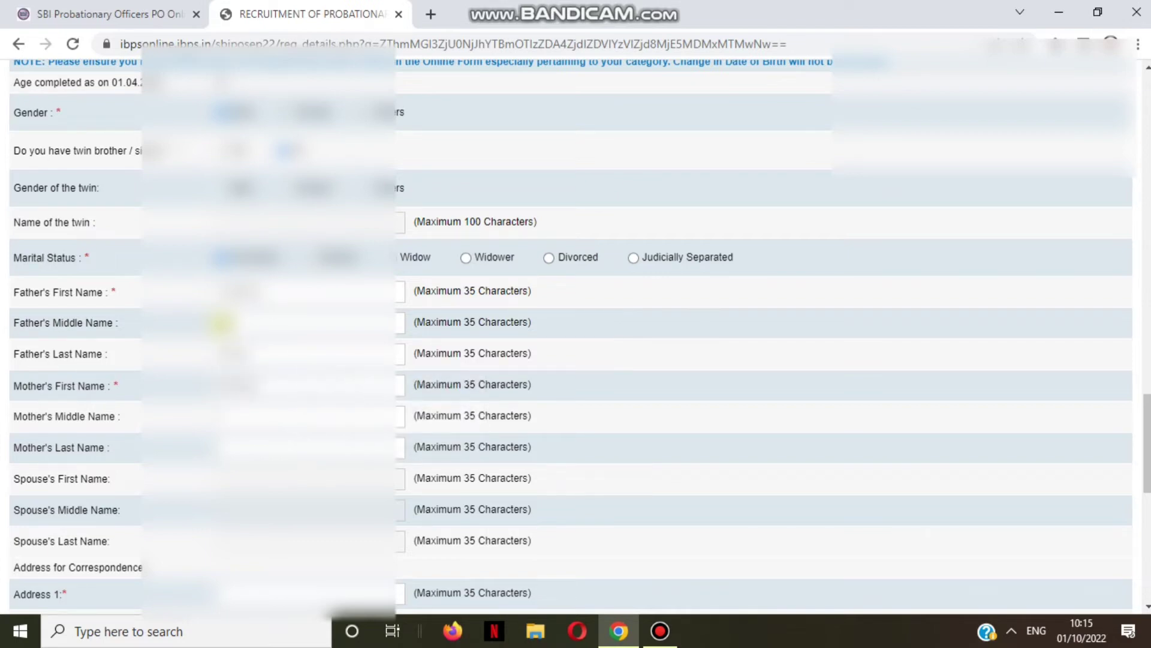
click(270, 448)
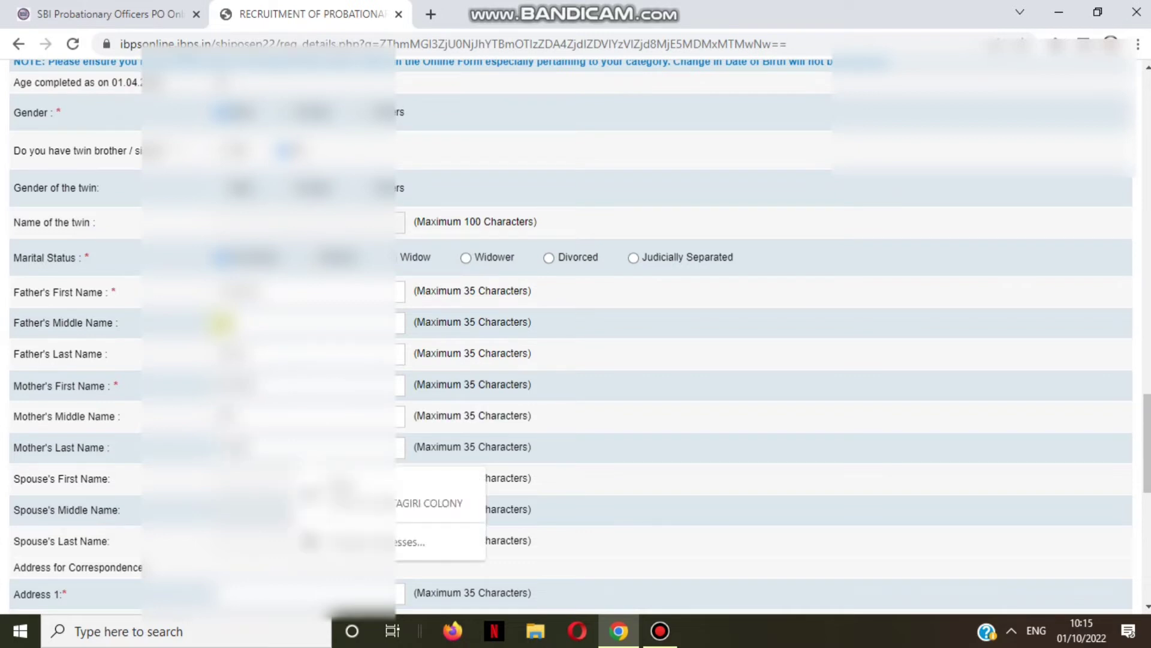
click(225, 483)
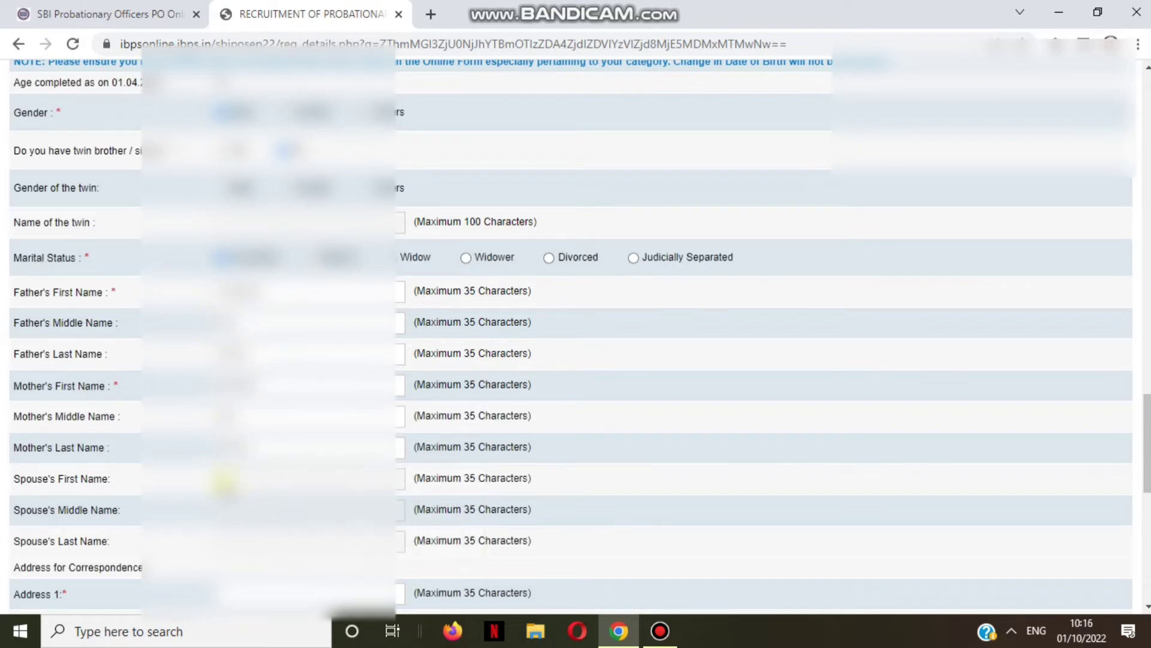
Fill in the correspondence address lines, district, state and pincode.
scroll(225, 483, down, 2)
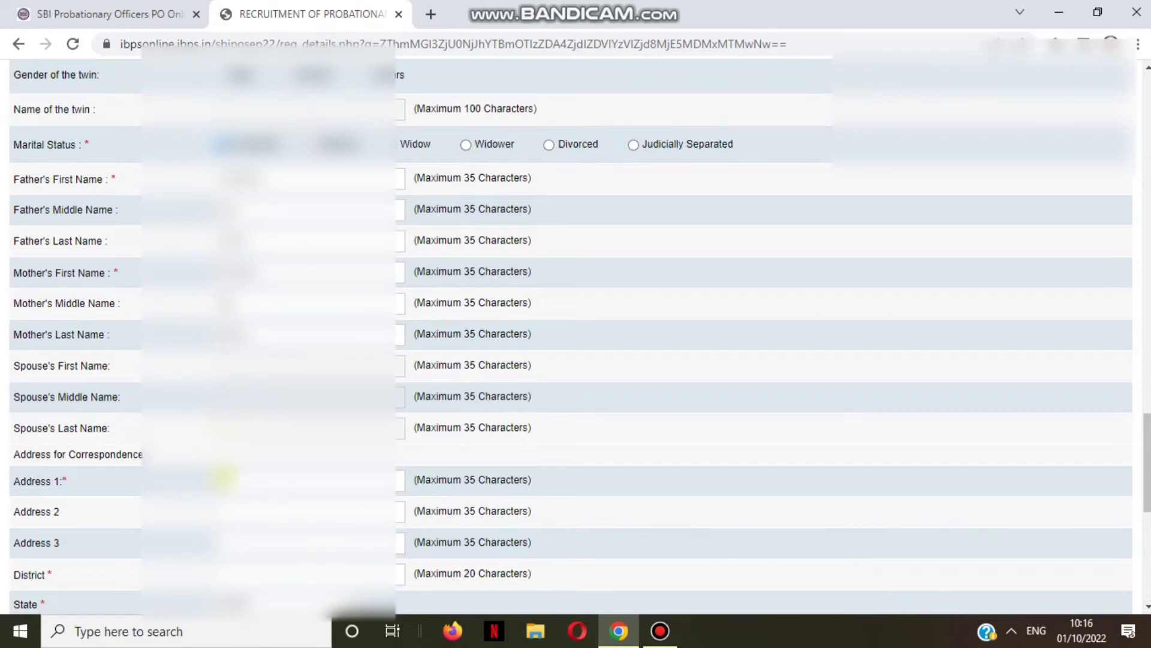
scroll(240, 438, down, 2)
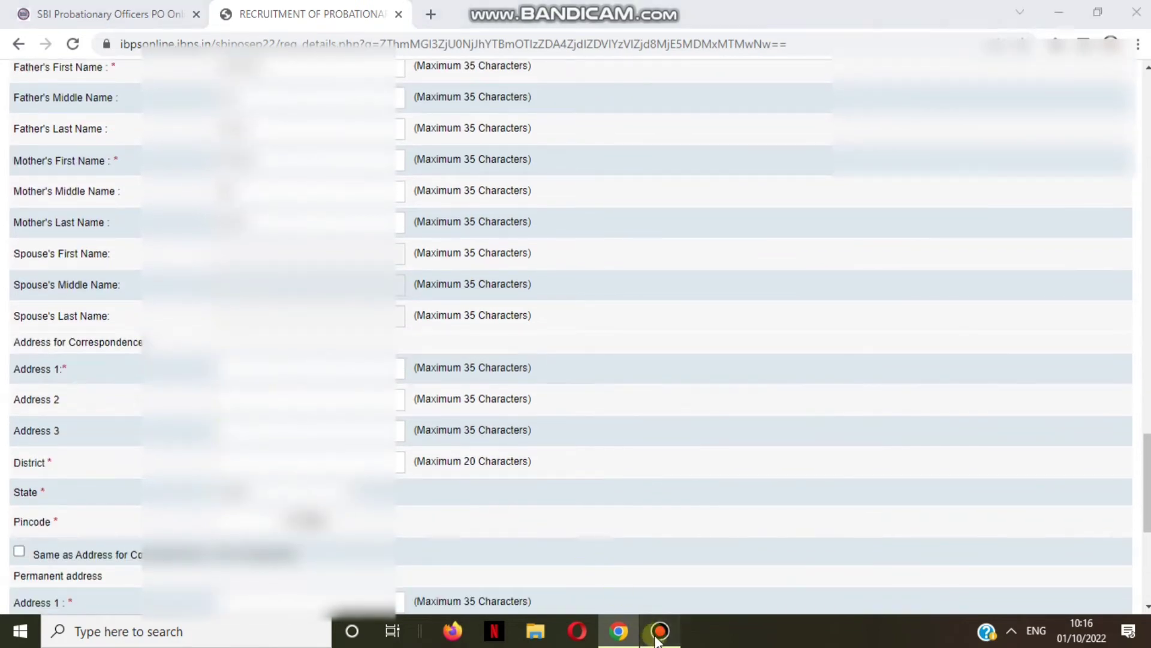
click(659, 631)
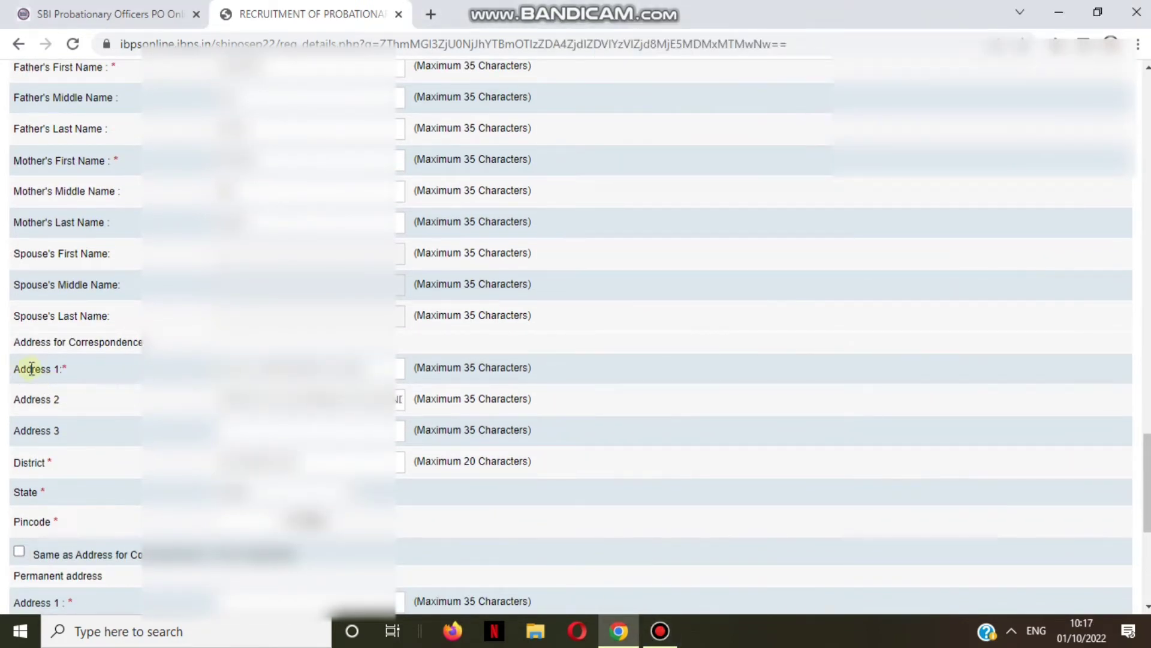
click(256, 493)
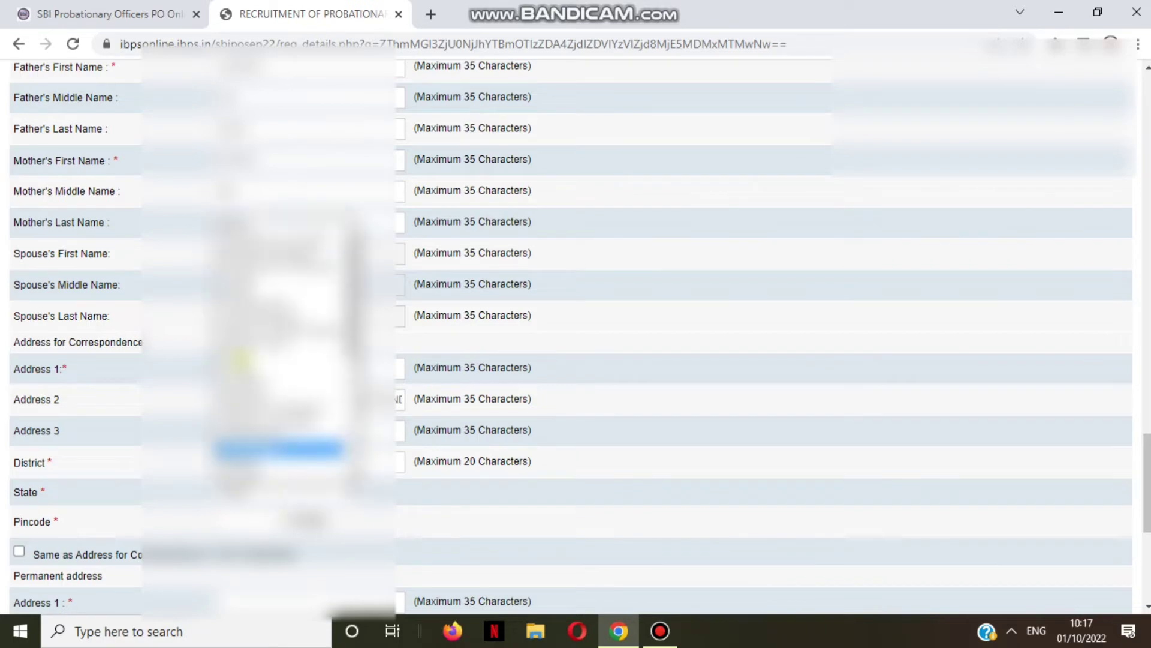
click(277, 322)
click(266, 520)
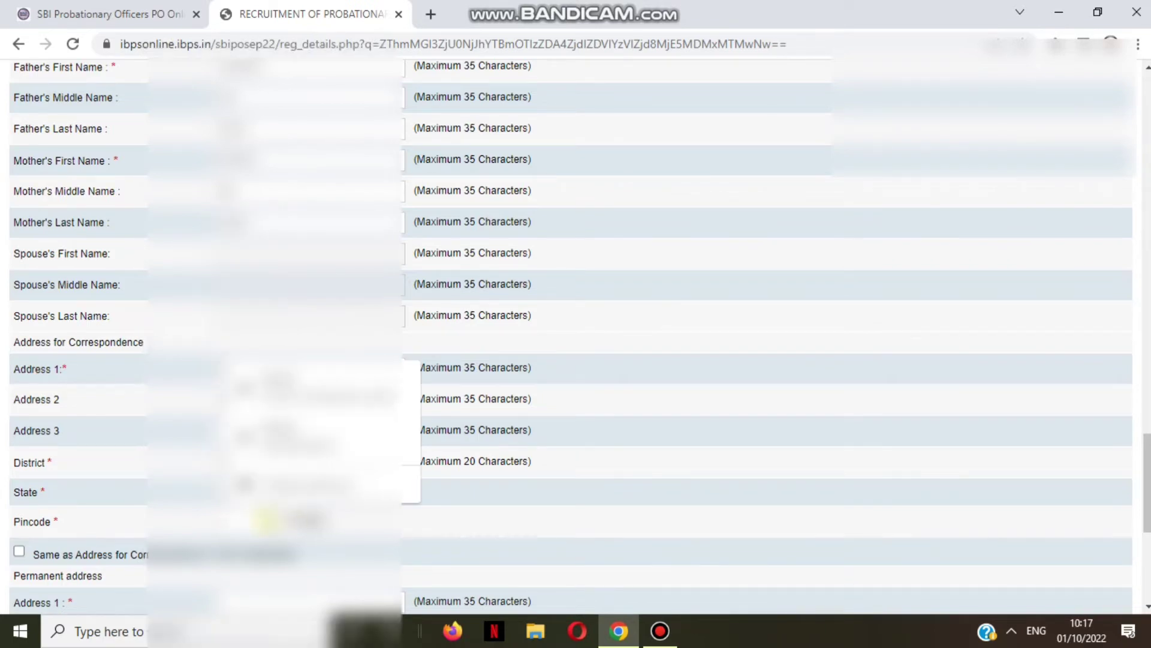
click(660, 630)
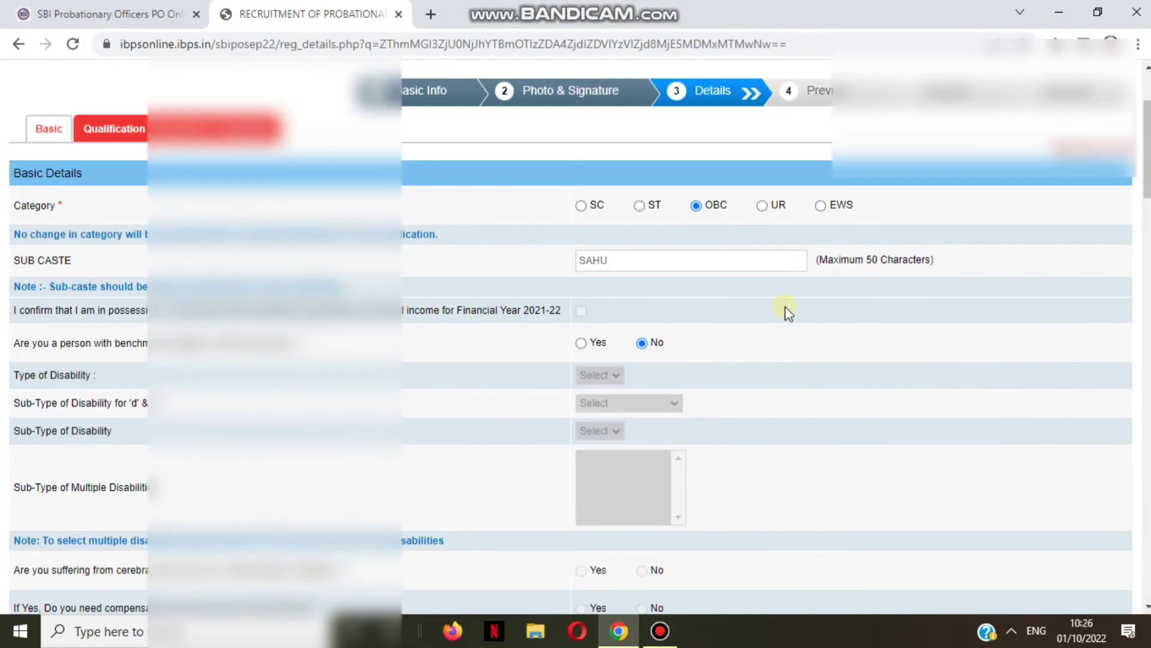
Review the filled Basic and Personal Details, validate them and locate the field flagged for correction.
scroll(817, 379, down, 15)
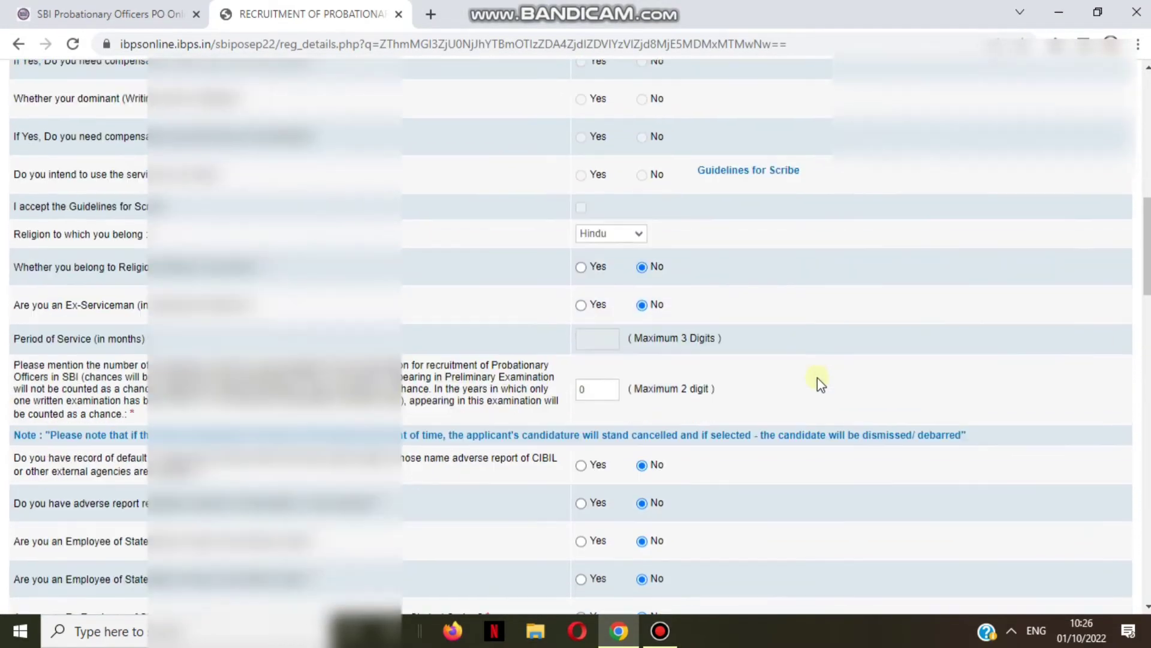
scroll(818, 377, down, 4)
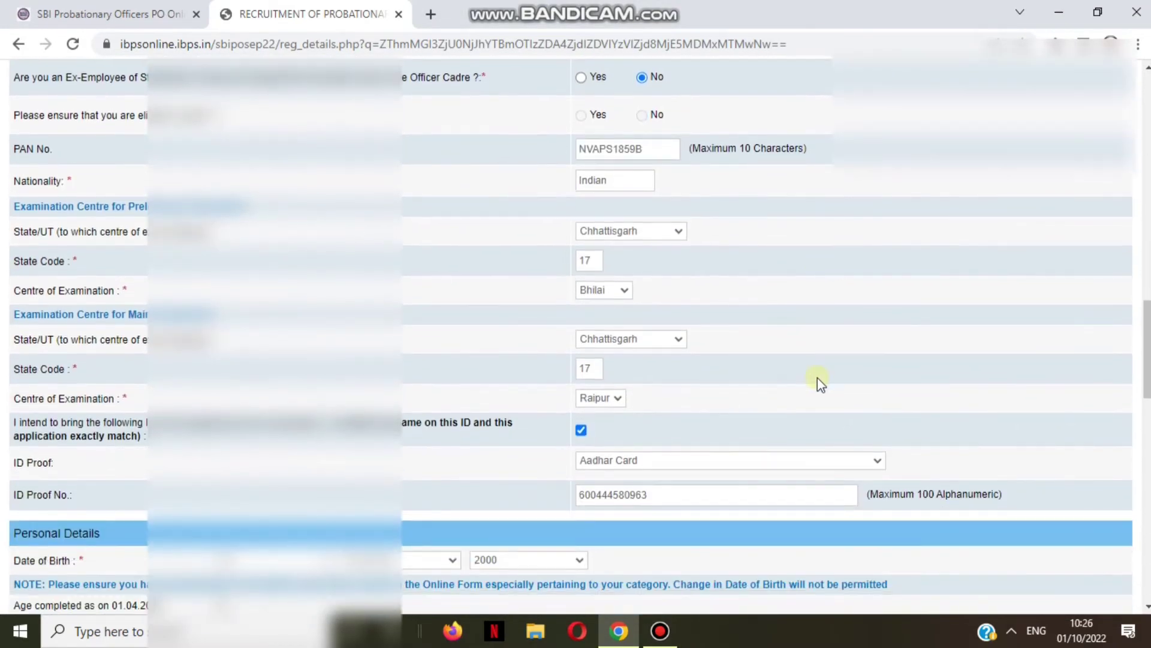
scroll(820, 382, down, 13)
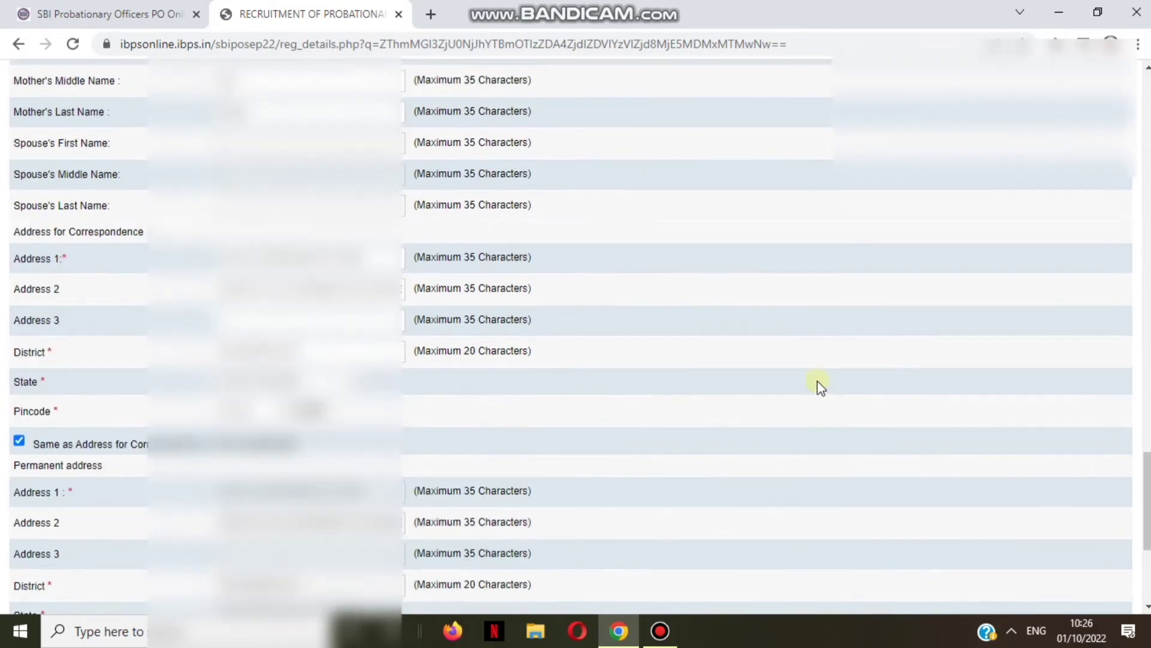
scroll(818, 380, down, 2)
scroll(818, 380, up, 2)
scroll(818, 383, down, 6)
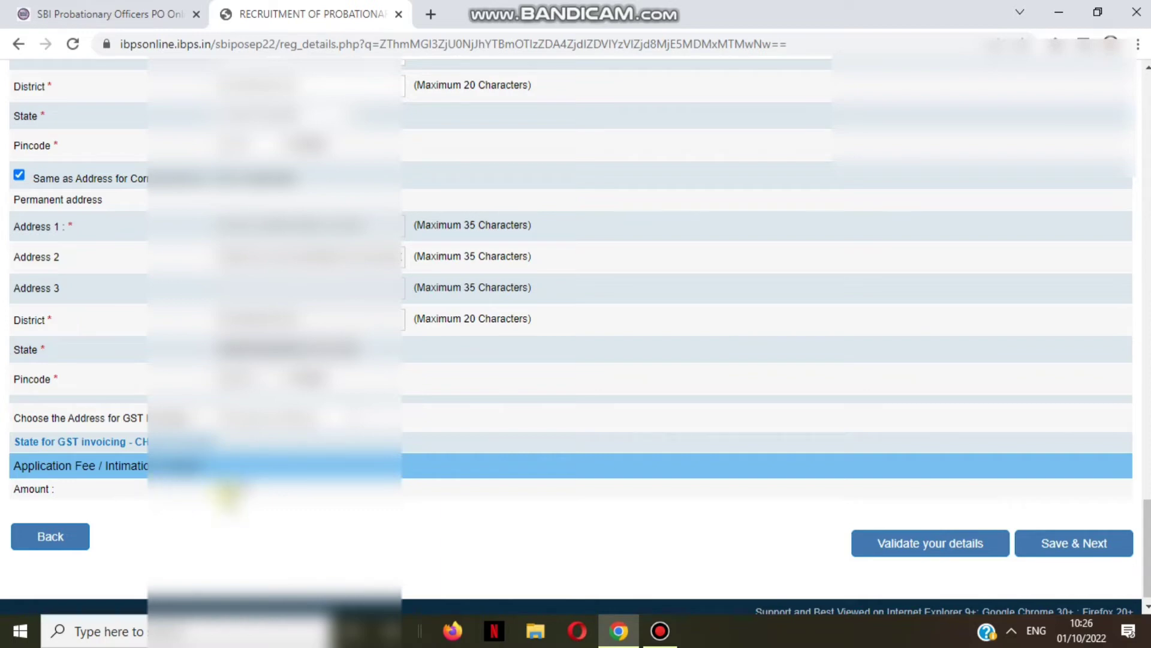
click(881, 544)
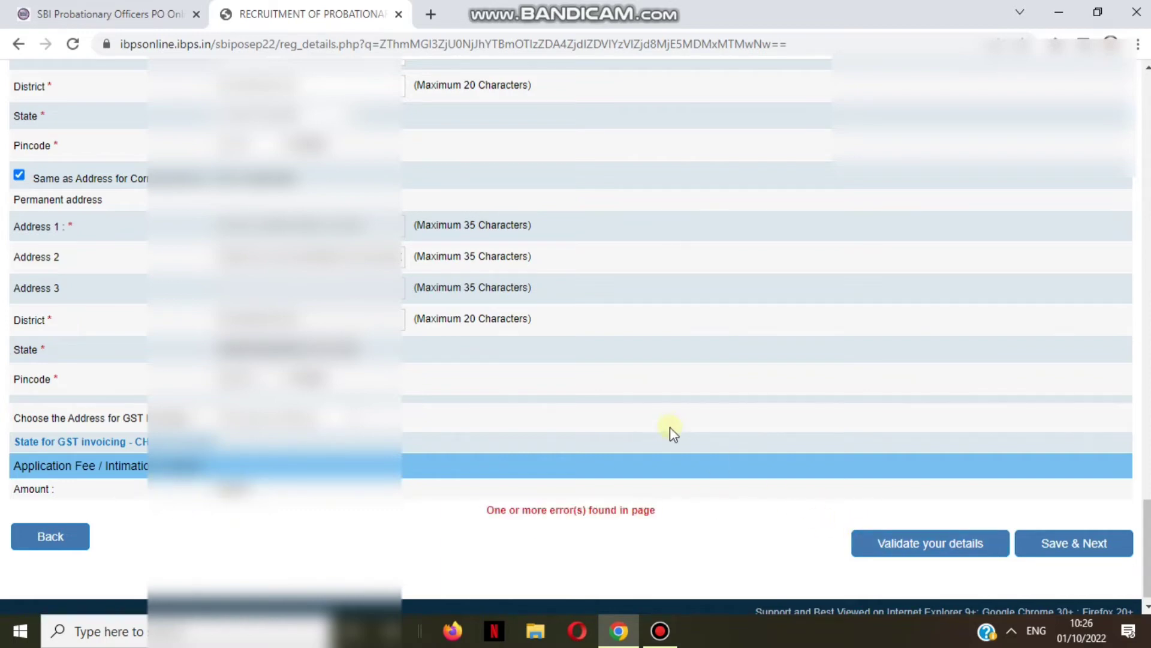
click(617, 507)
scroll(674, 459, up, 2)
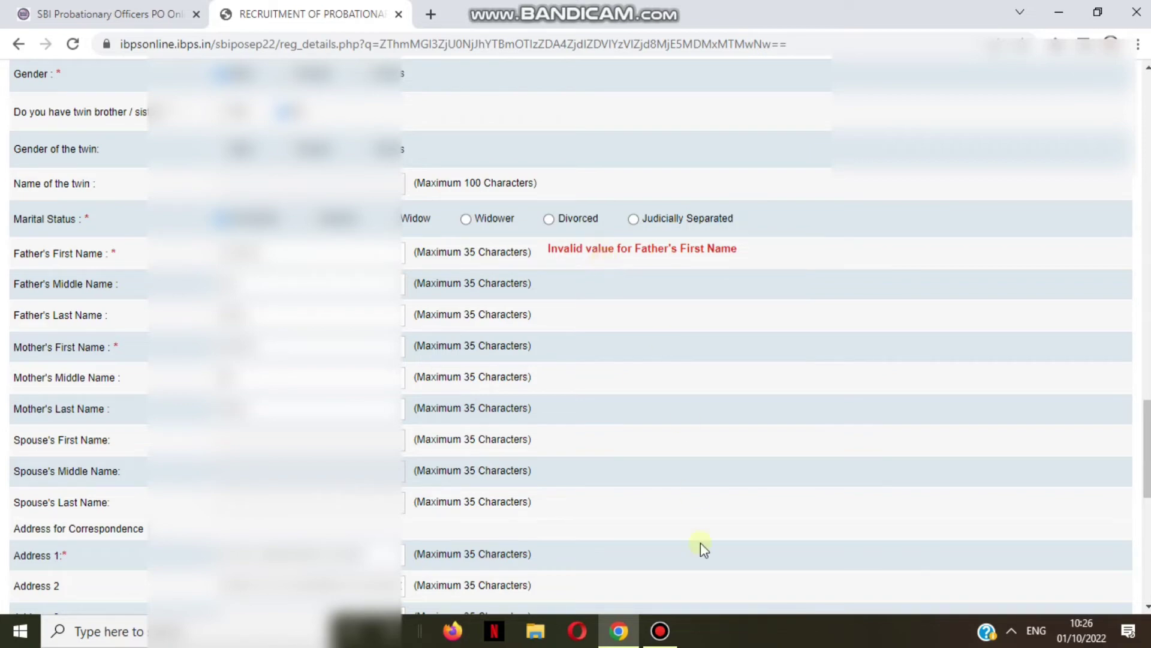
click(660, 630)
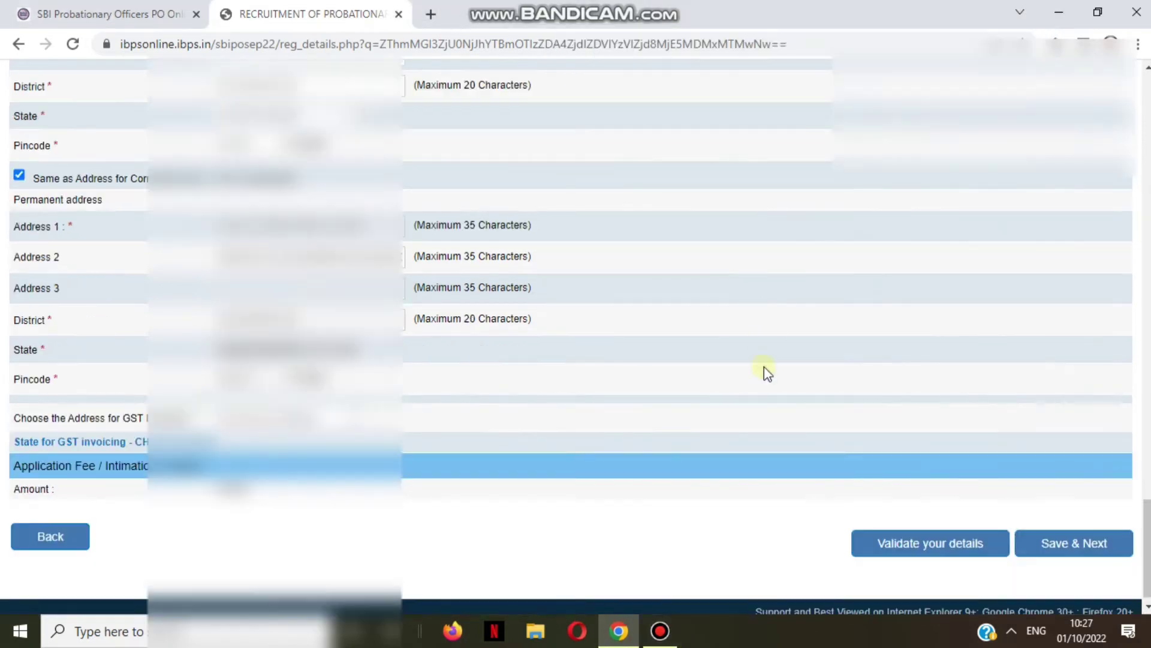
Recheck and save the basic details, continue to the qualification page and decline saving the address in the browser.
scroll(764, 366, up, 15)
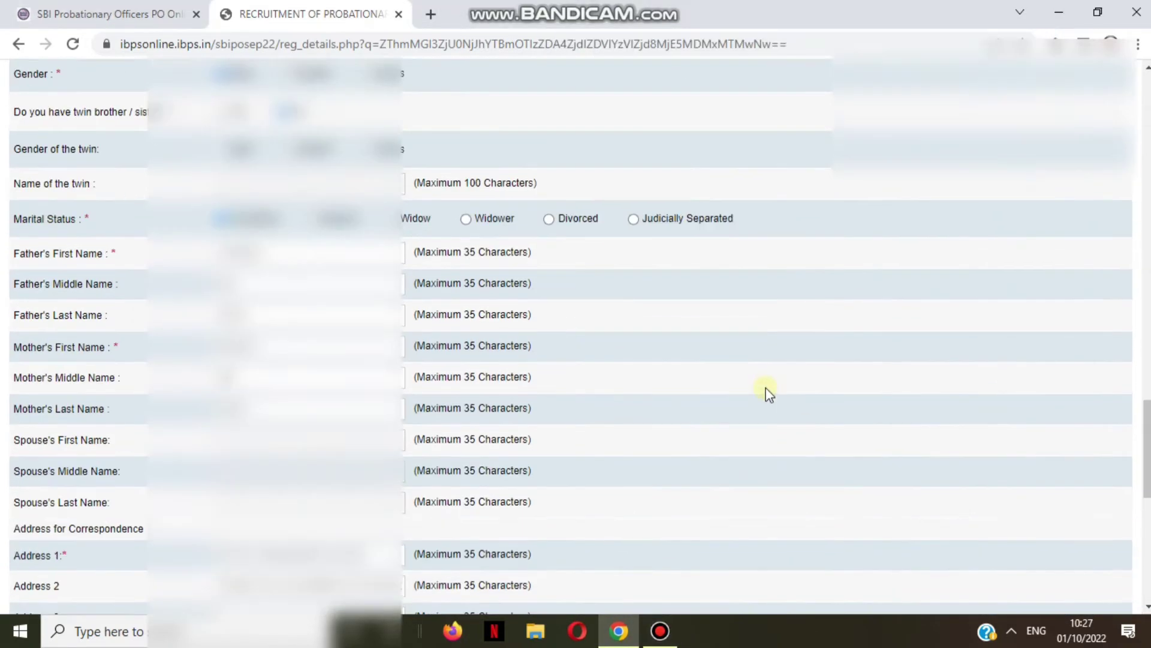
scroll(767, 394, down, 15)
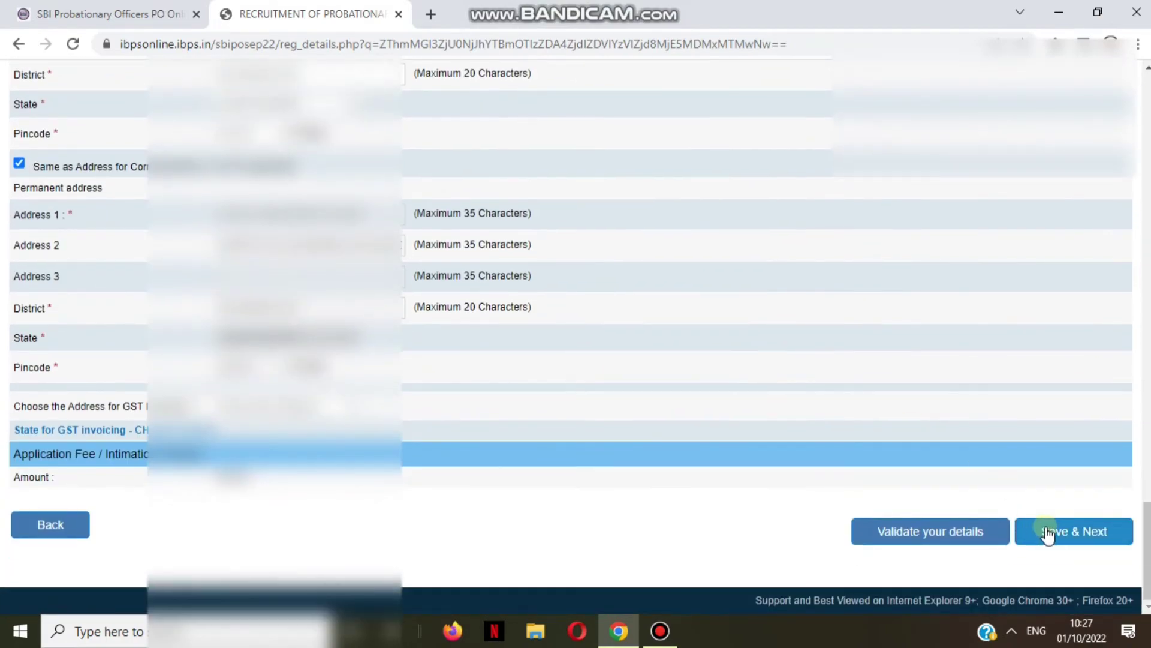
click(1046, 534)
scroll(840, 392, down, 15)
scroll(840, 393, up, 8)
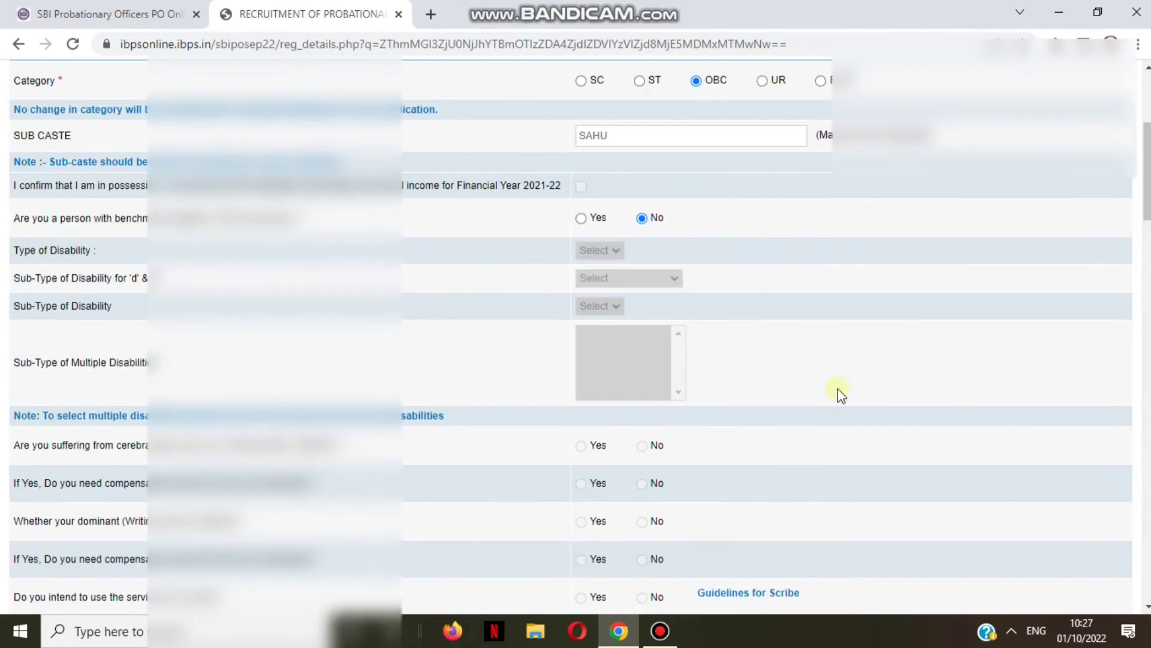
scroll(842, 395, up, 4)
scroll(840, 378, down, 15)
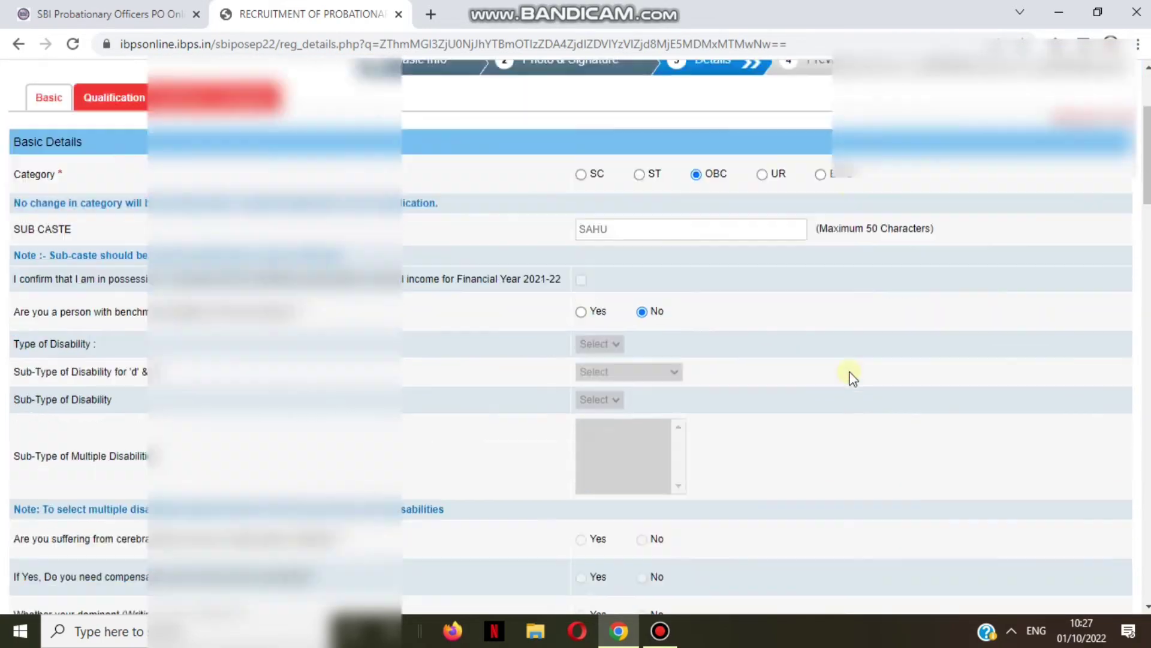
scroll(844, 383, down, 20)
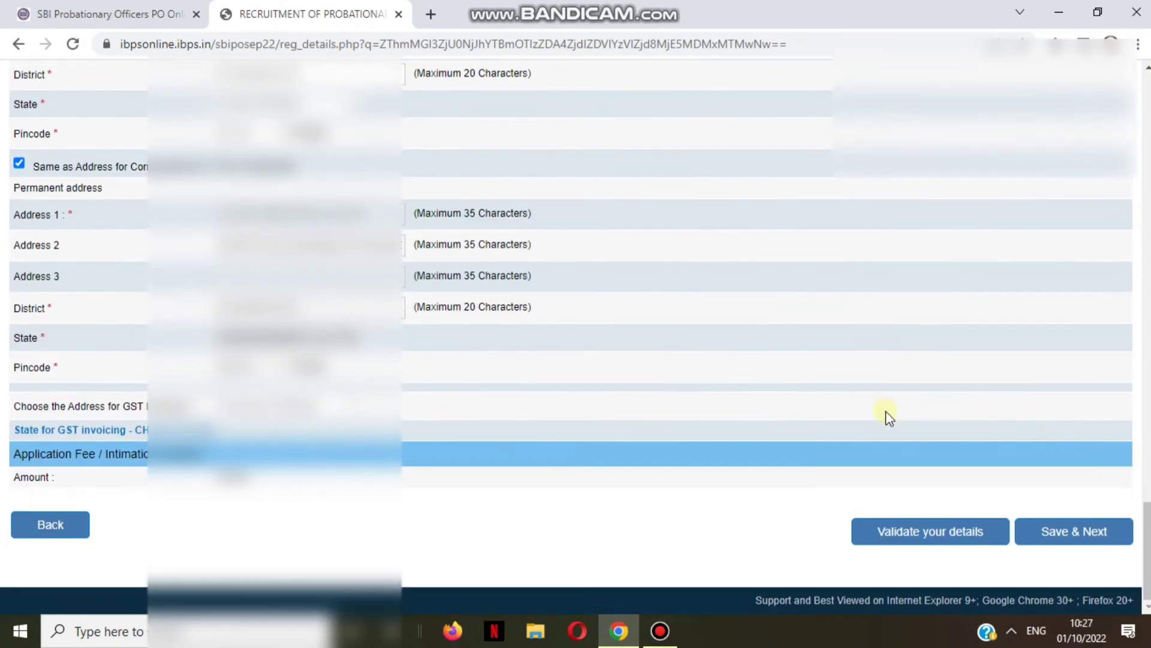
click(1076, 535)
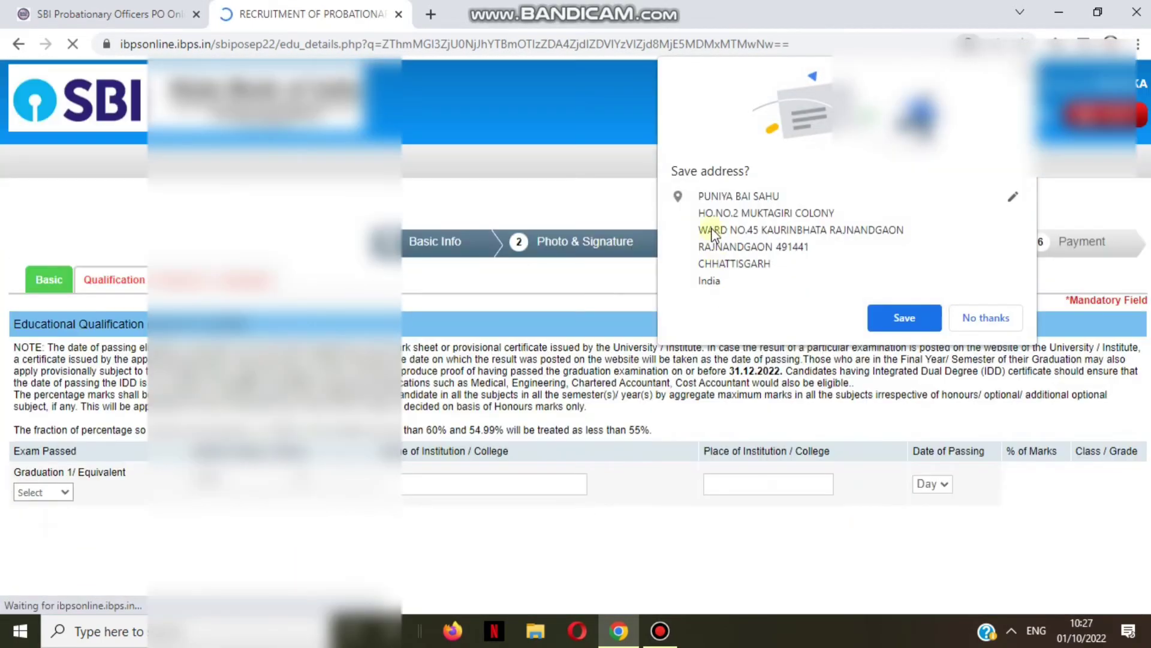
click(961, 321)
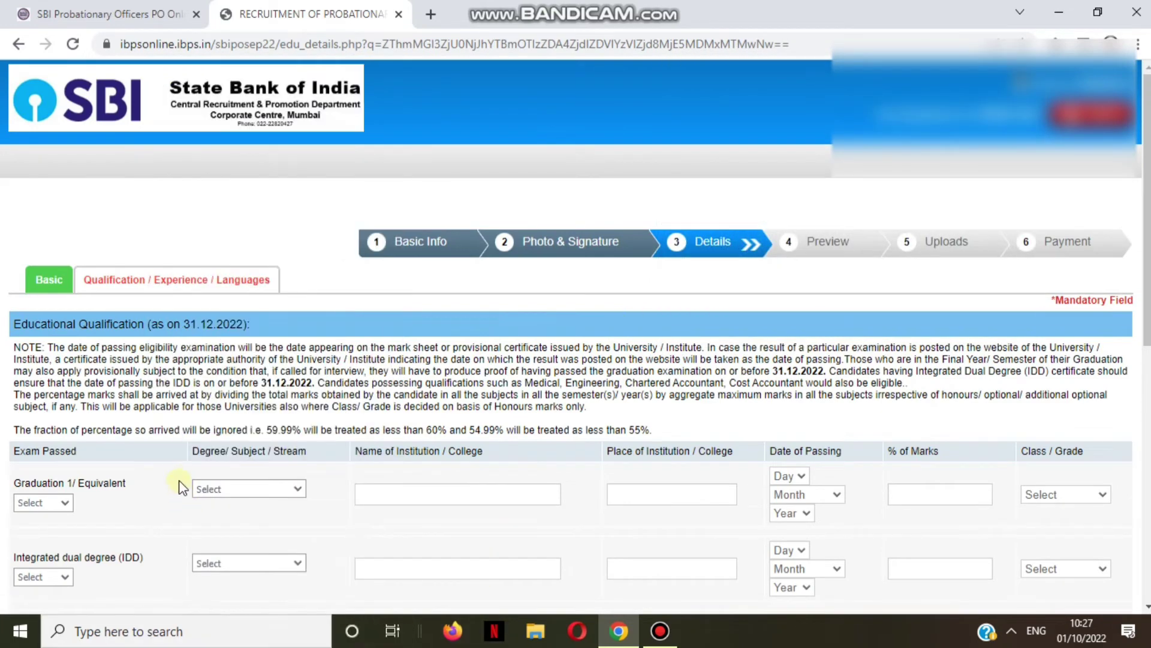
Mark Graduation 1/Equivalent as Passed with Science as its degree stream.
scroll(180, 491, down, 2)
click(38, 390)
click(51, 433)
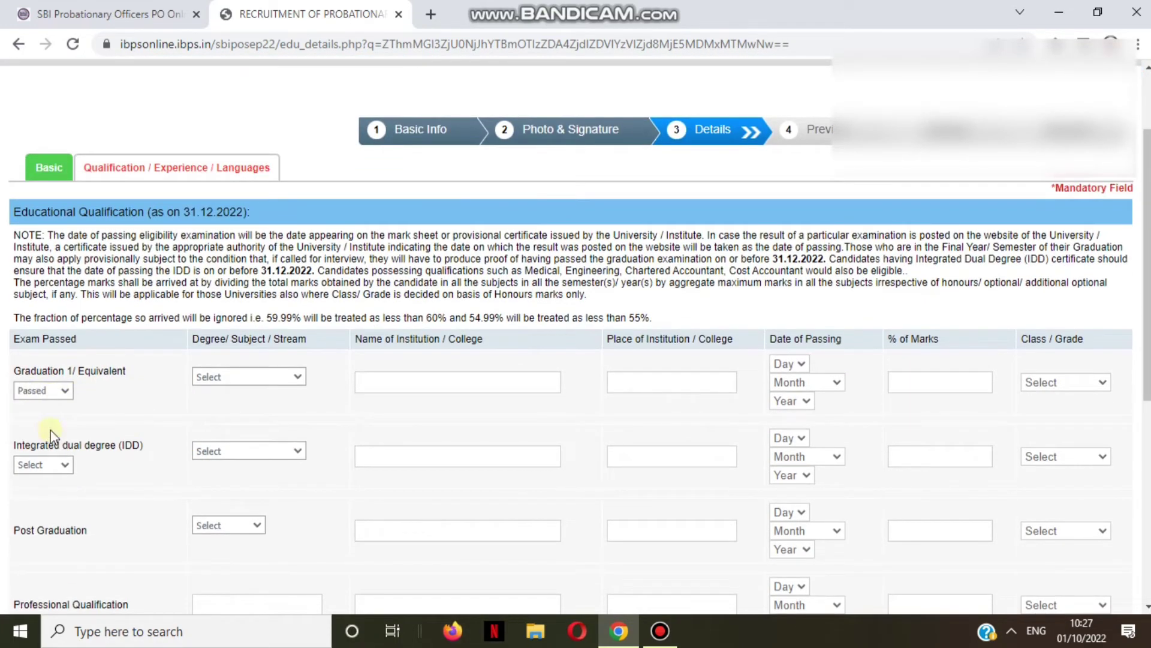
click(226, 378)
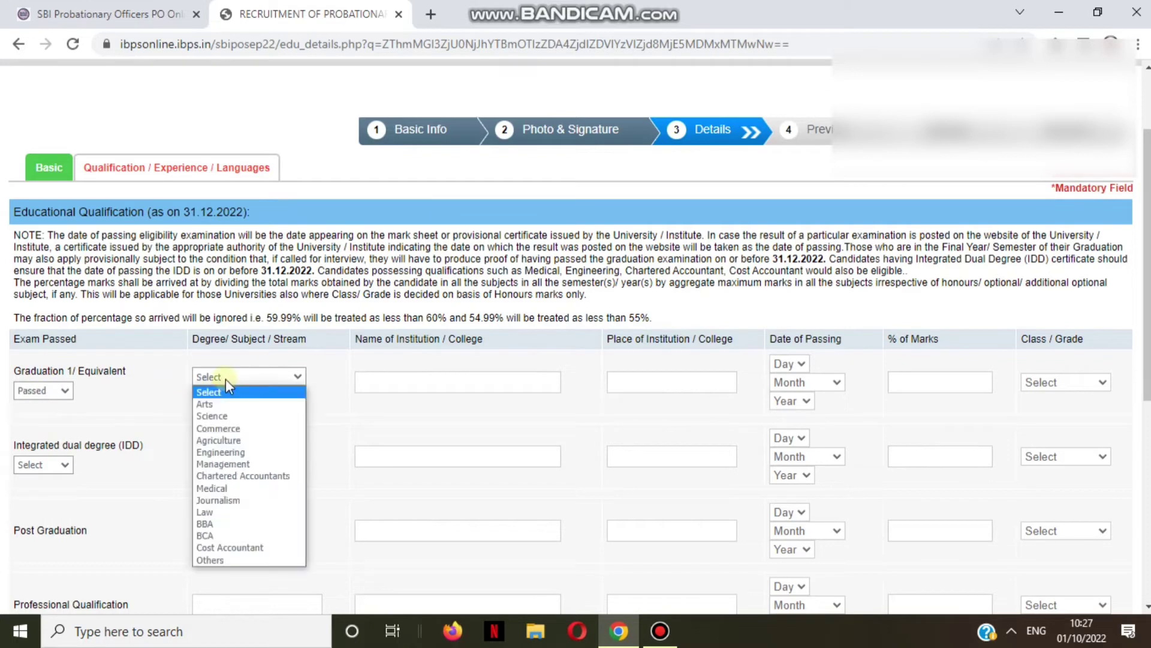
click(219, 414)
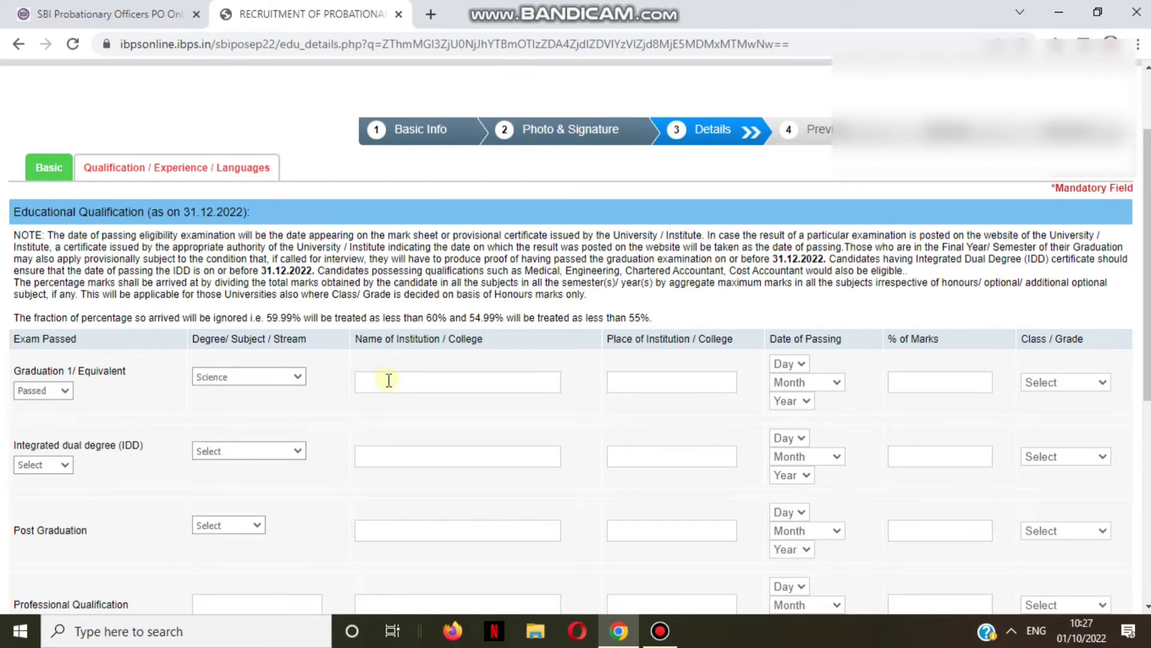
click(801, 365)
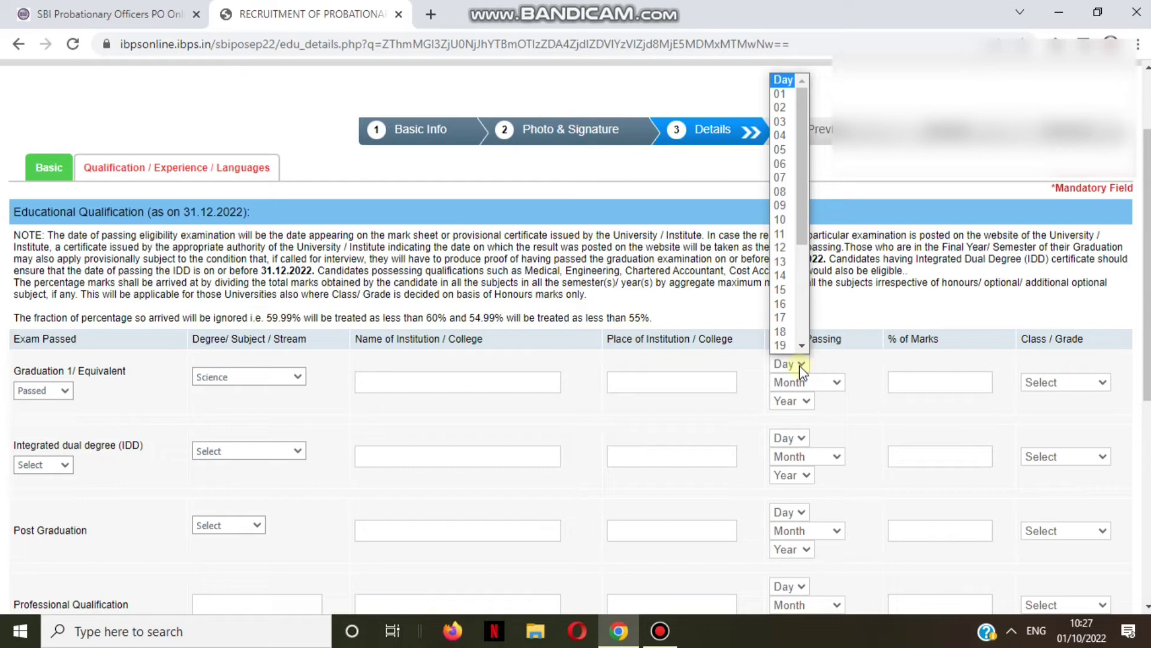
click(800, 366)
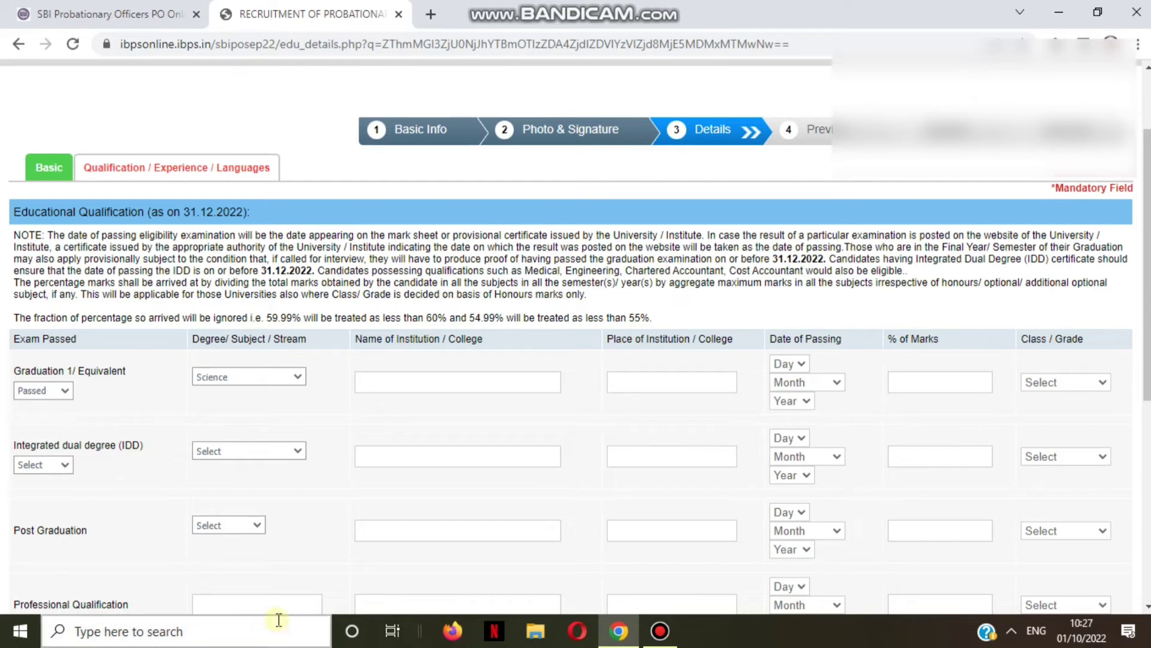
Enter HINDI and ENGLSIH under Languages Known, marking read, write and speak for both.
scroll(275, 576, down, 7)
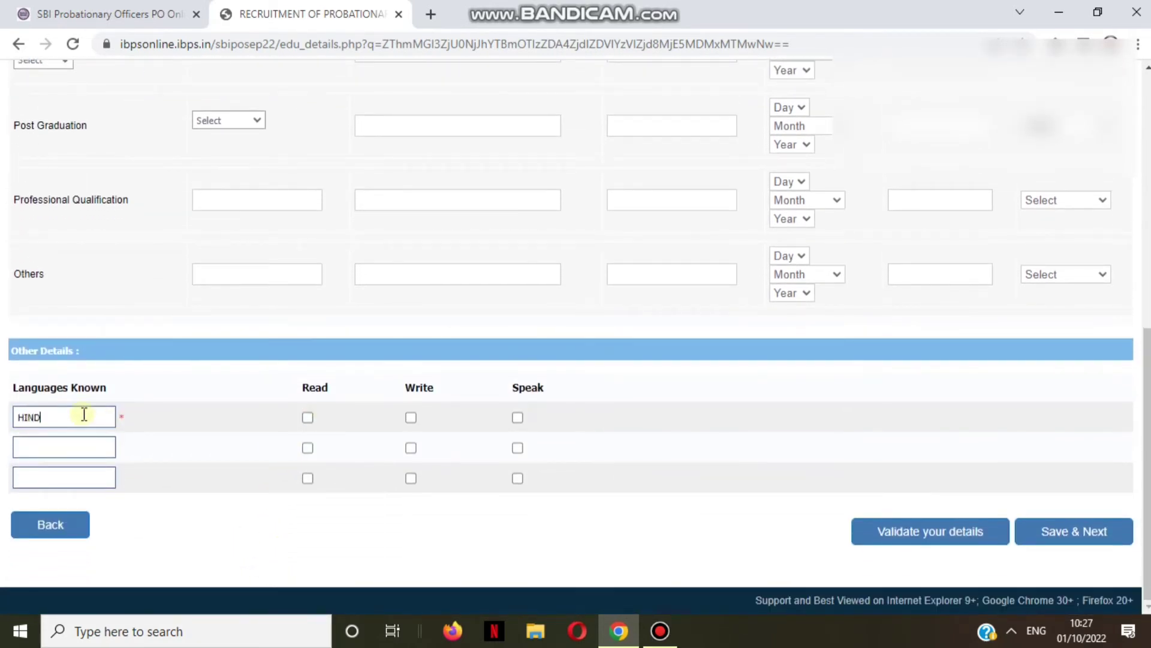
click(308, 417)
click(411, 418)
click(112, 446)
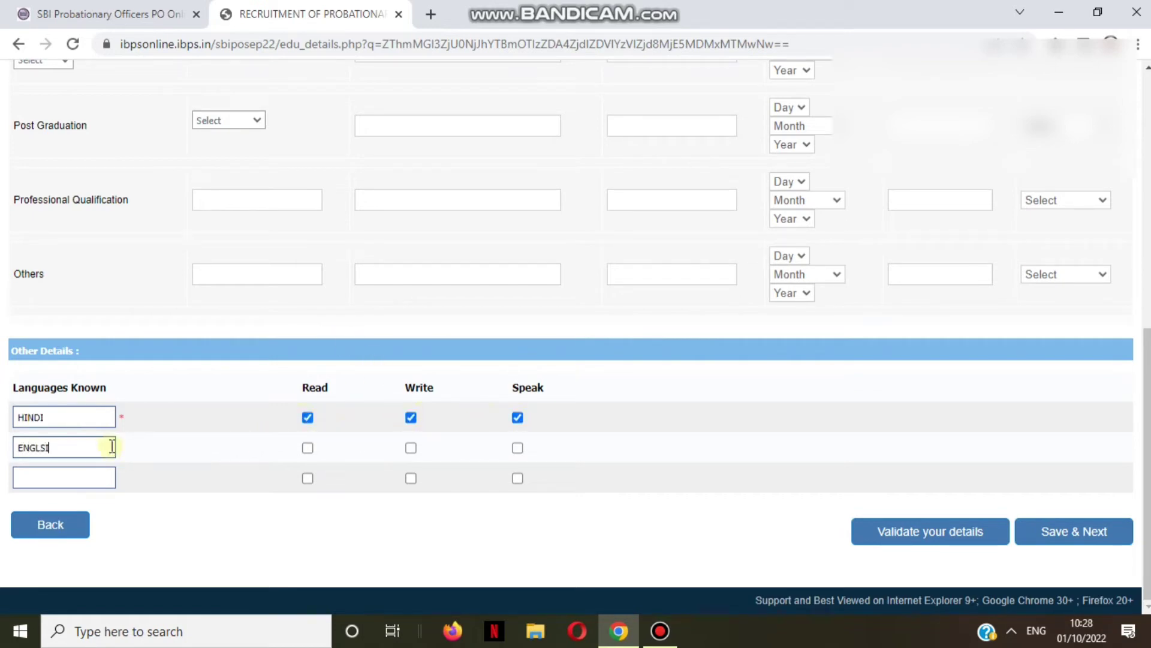
click(308, 448)
click(411, 447)
click(517, 448)
Complete the Graduation row with passing date 12 July 2022, institution name and place, 71.38 % of marks and First Class.
scroll(390, 401, up, 15)
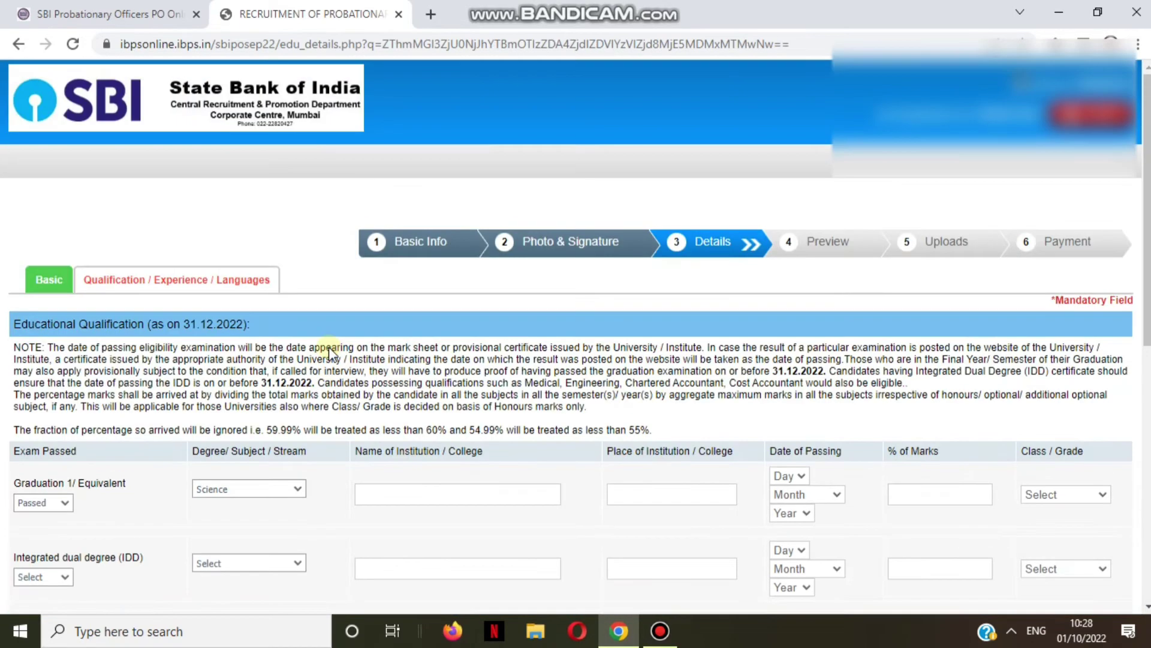
click(797, 476)
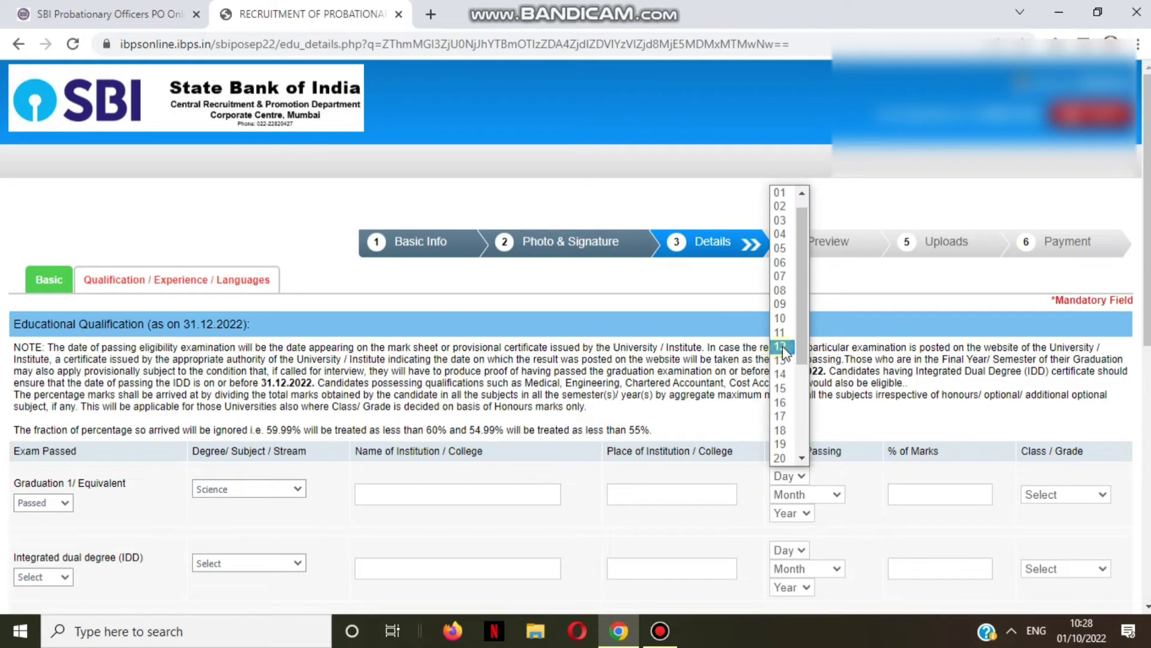
click(785, 355)
click(804, 496)
click(786, 393)
click(792, 513)
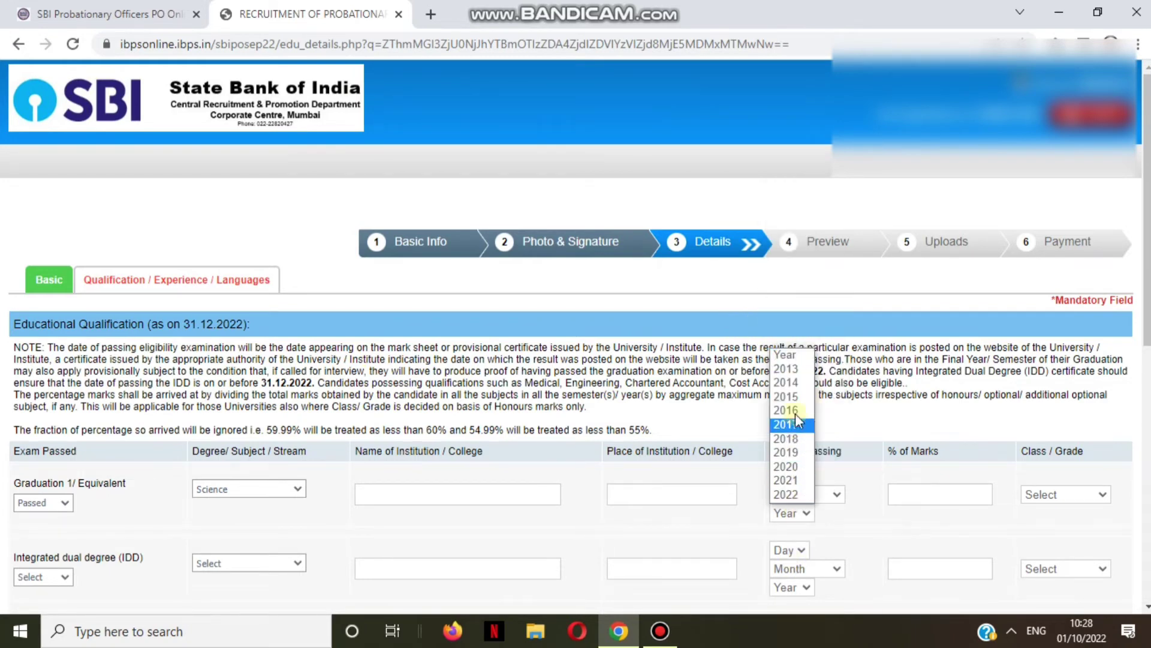
click(785, 494)
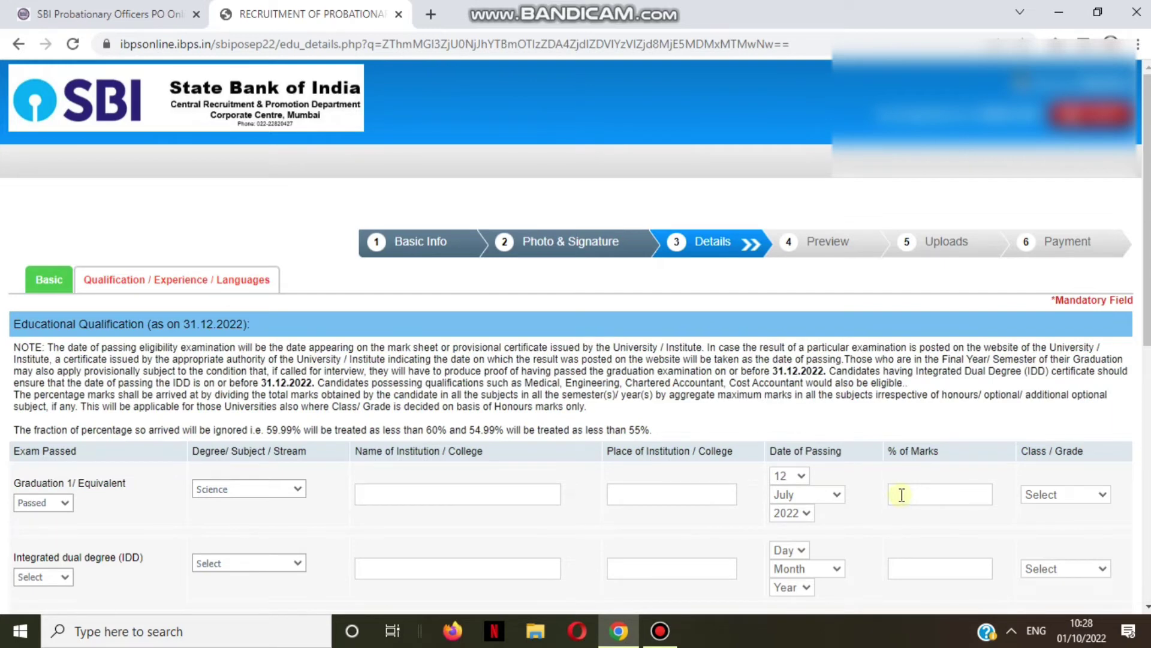
click(660, 630)
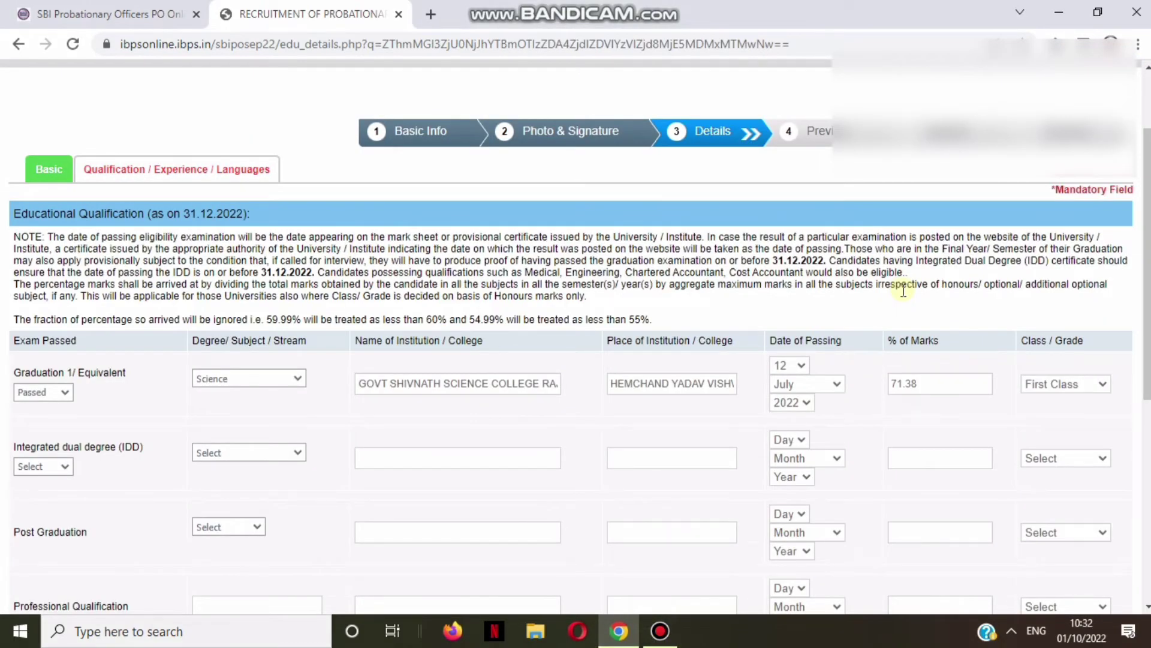
Validate the qualification and language details and close the verification message.
scroll(887, 294, up, 1)
scroll(620, 336, down, 7)
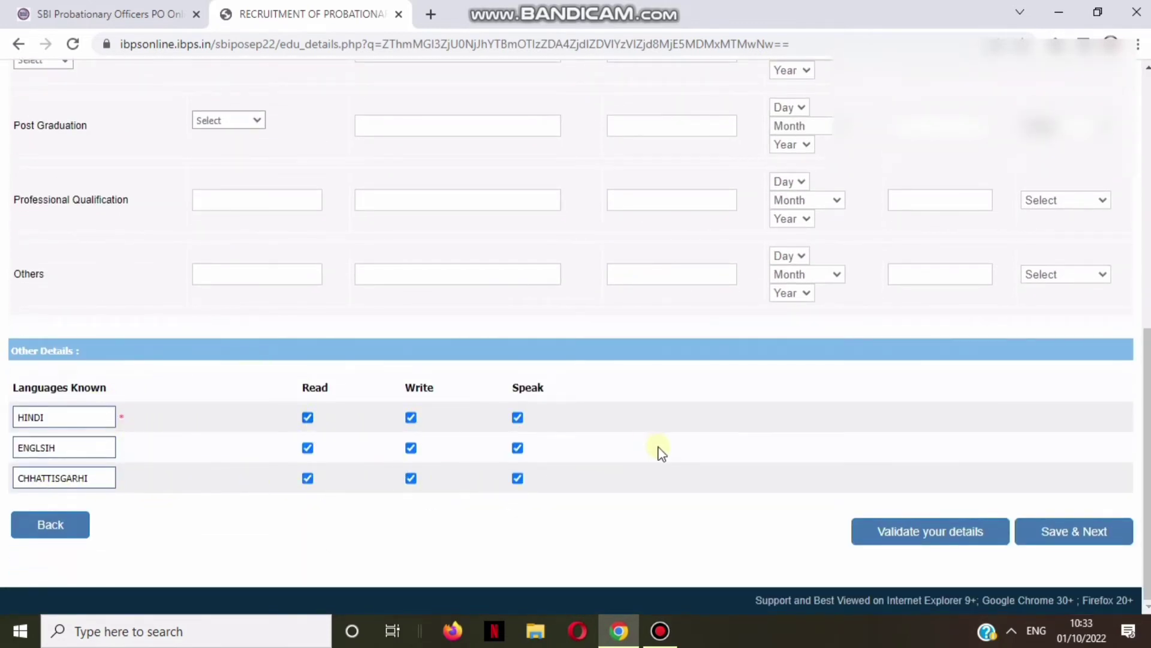
click(905, 543)
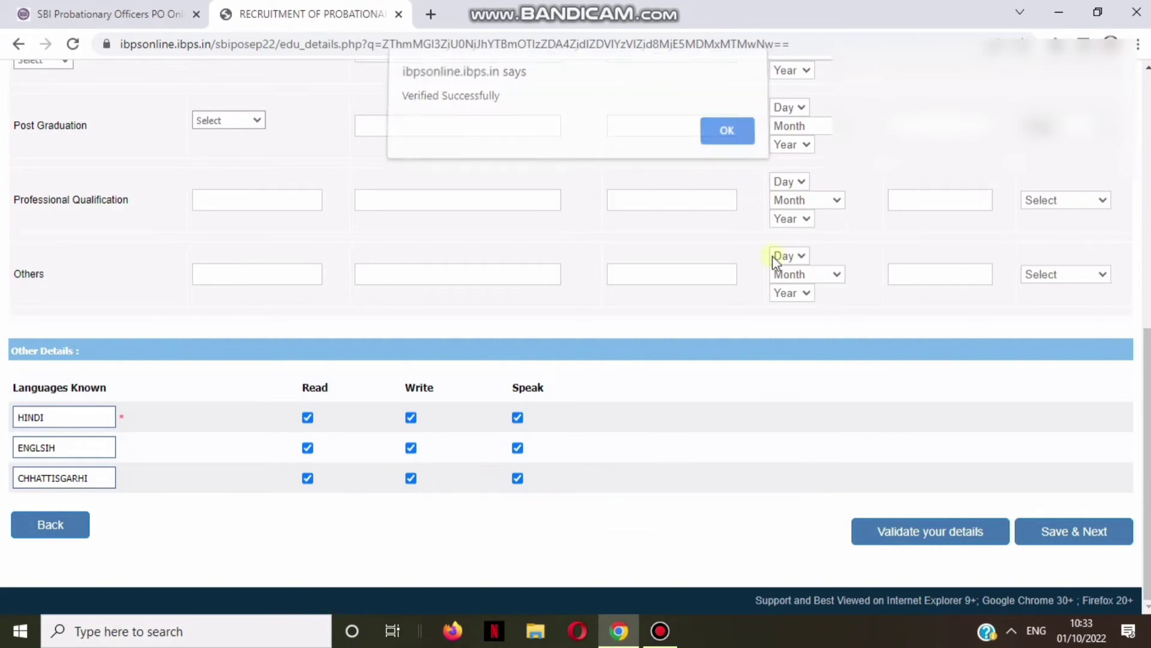
click(727, 137)
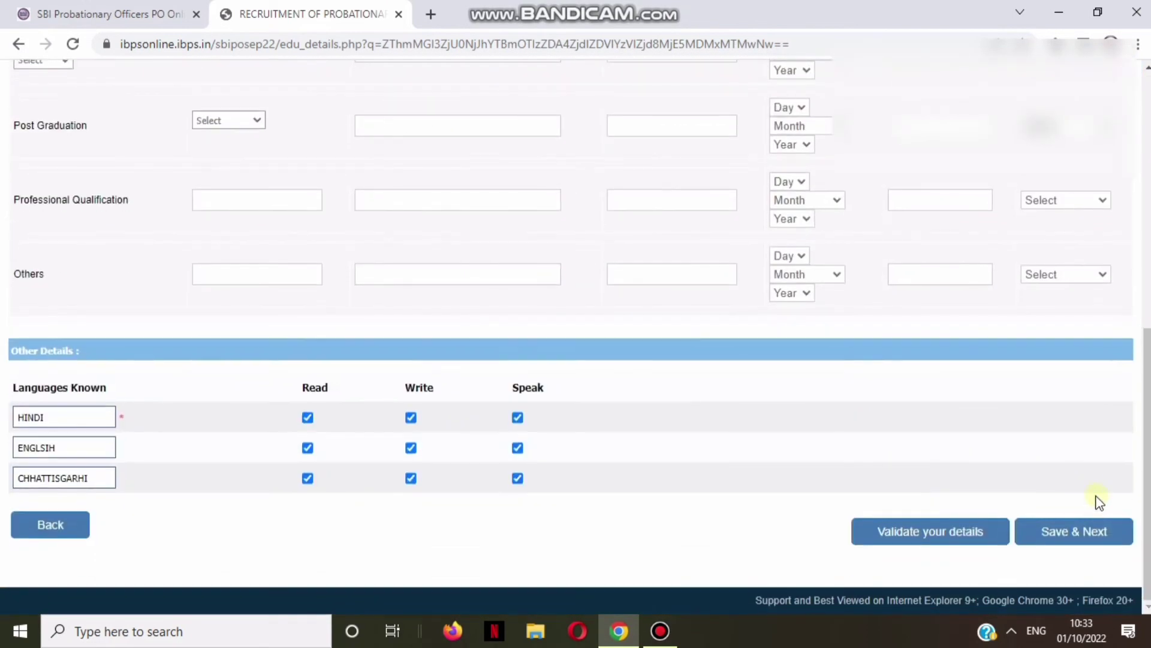
Save the qualification and language details and look through the registration preview with its declaration section.
click(1079, 530)
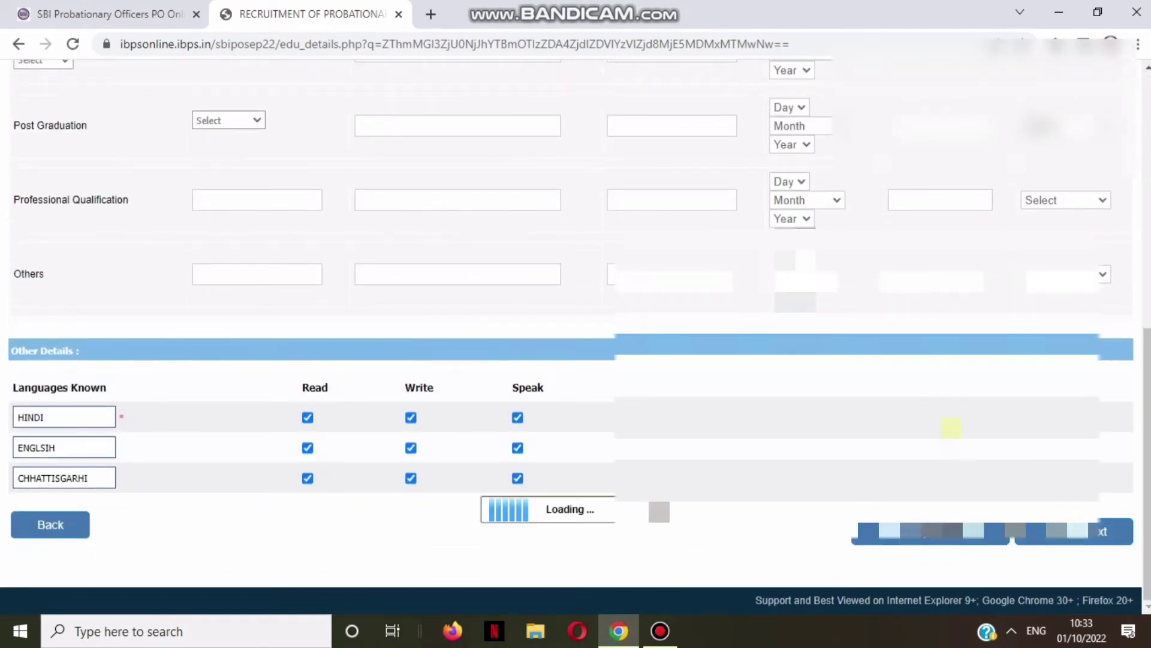
scroll(575, 336, down, 2)
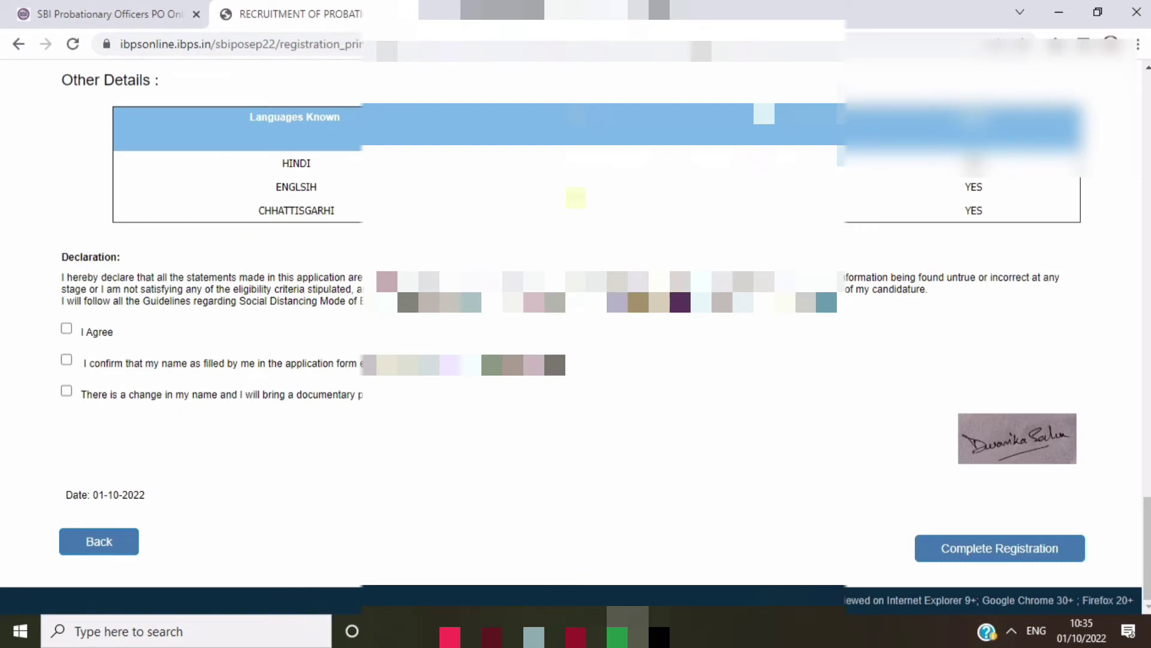
scroll(820, 275, up, 10)
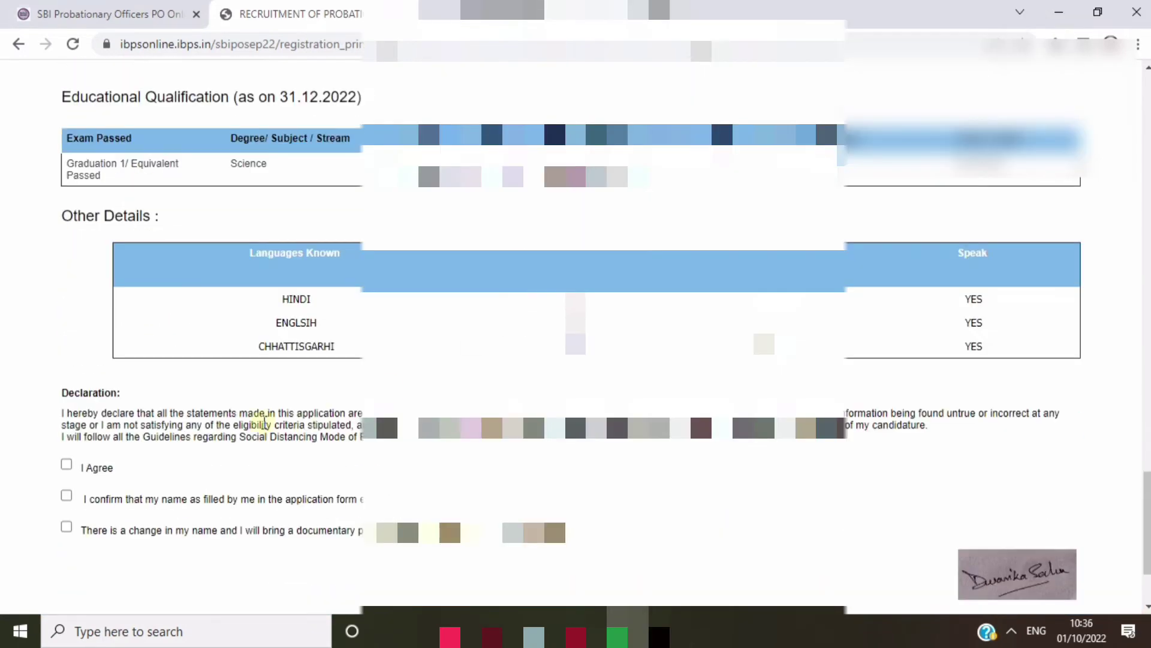
Accept the I Agree, ID-proof name match and name-change declarations, and try to complete the registration.
click(66, 465)
click(66, 495)
click(66, 526)
scroll(68, 525, down, 2)
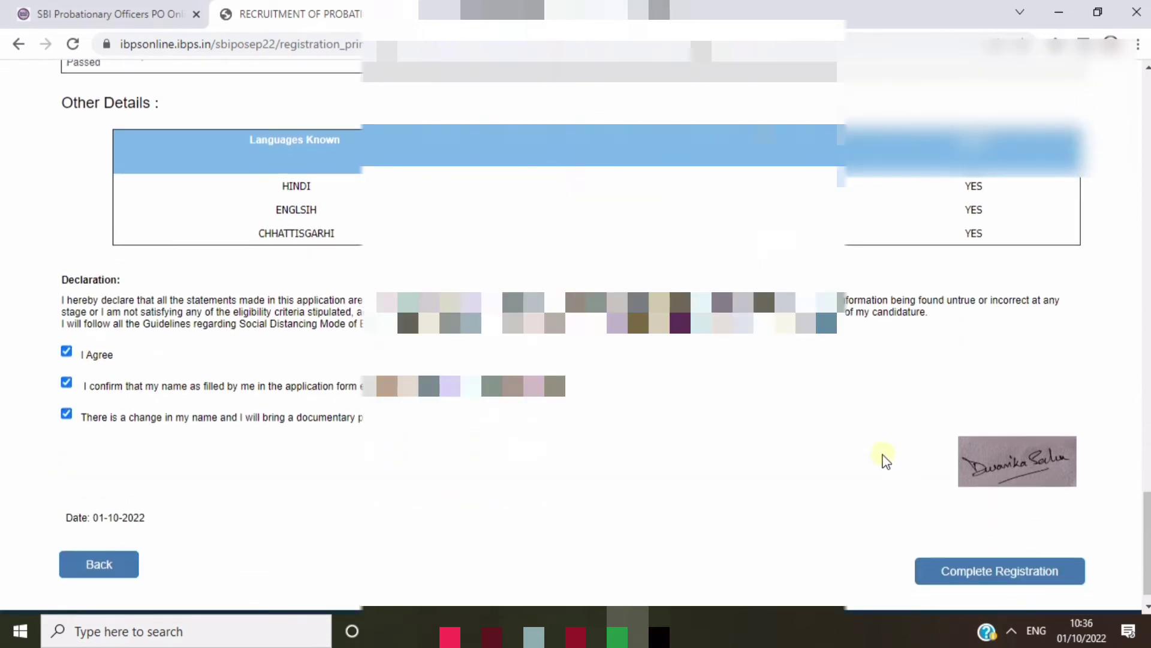
click(1000, 576)
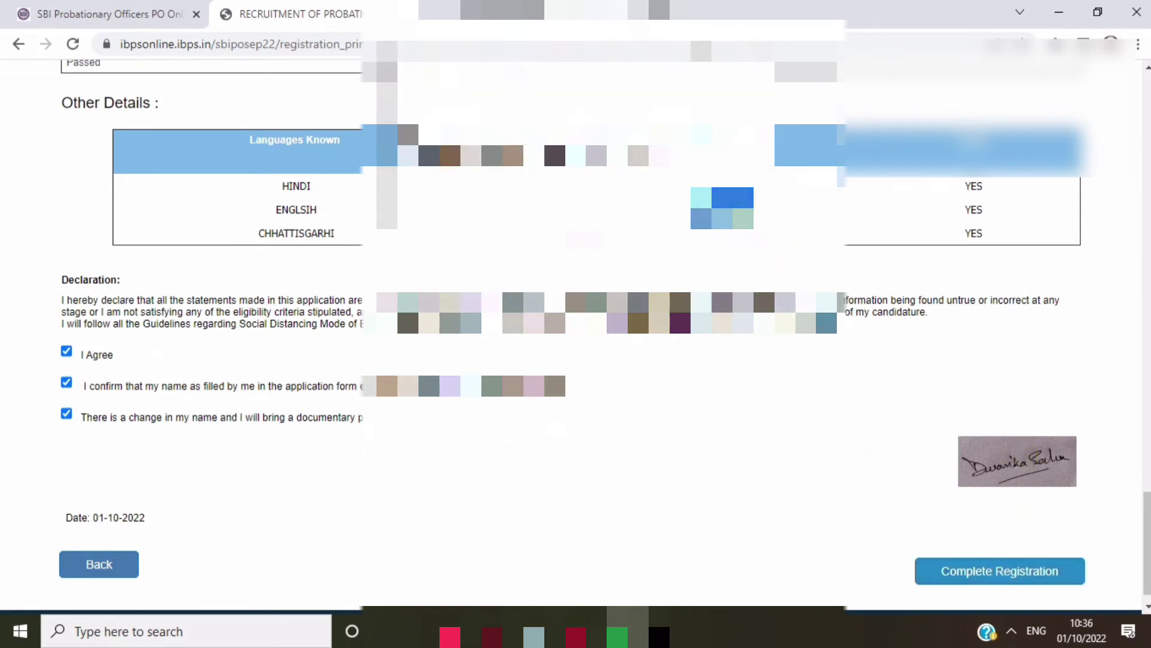
key(Return)
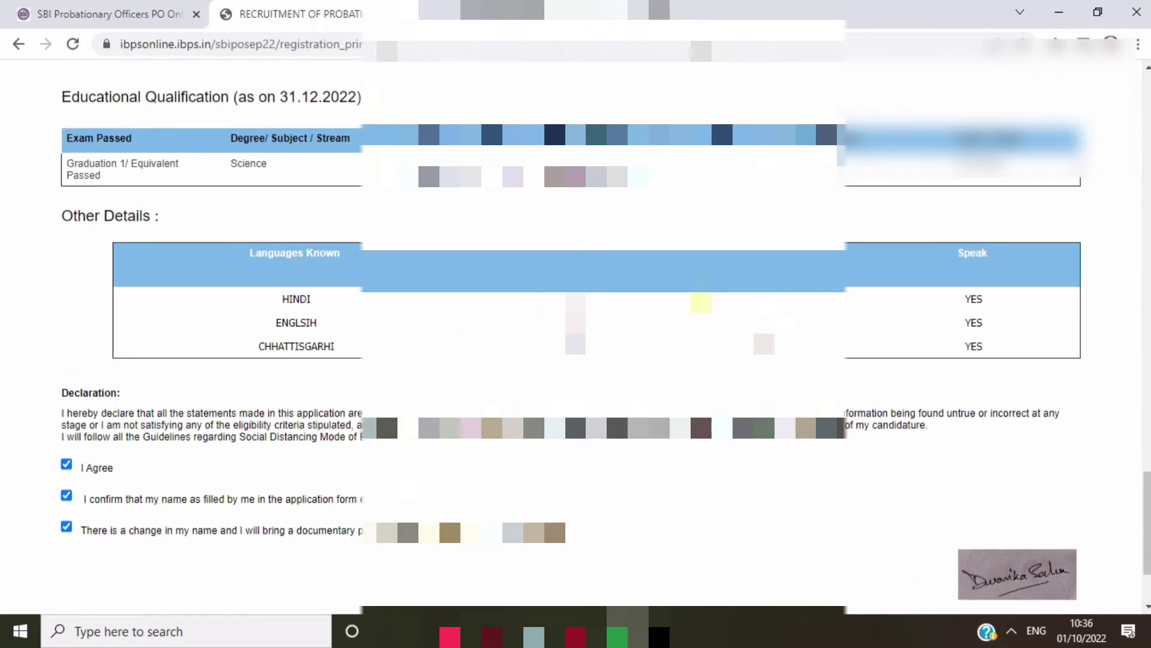
Examine the registration preview from the candidate details through educational qualification and languages to the declaration statements.
scroll(575, 336, up, 6)
scroll(575, 336, down, 2)
scroll(6, 418, down, 6)
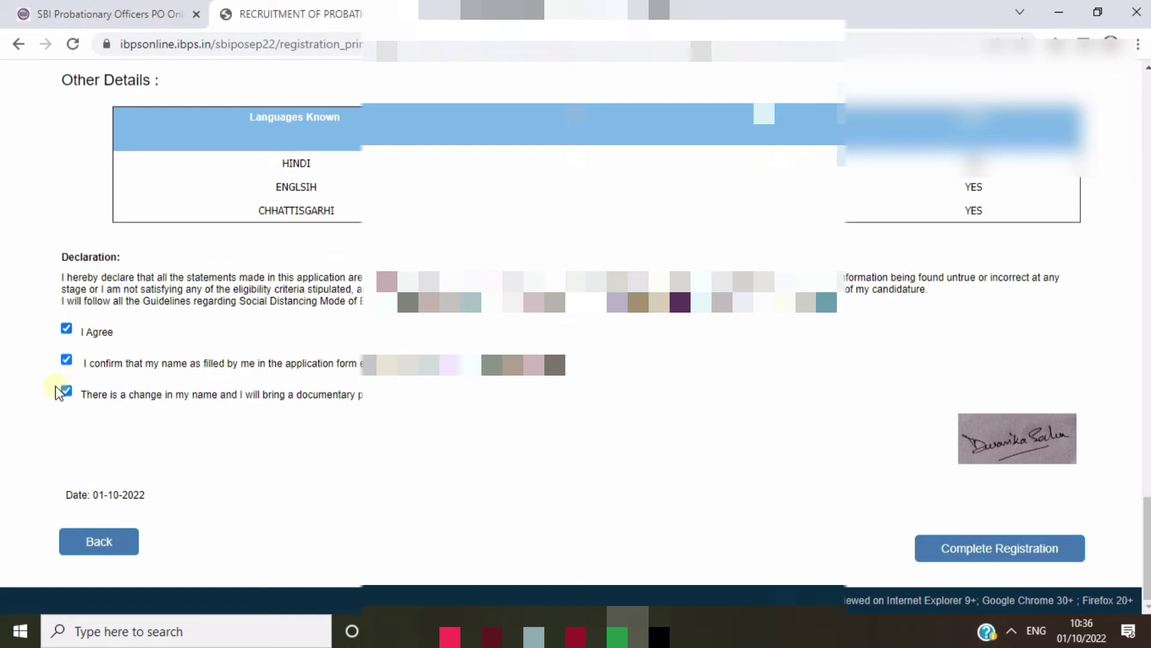
scroll(136, 373, up, 20)
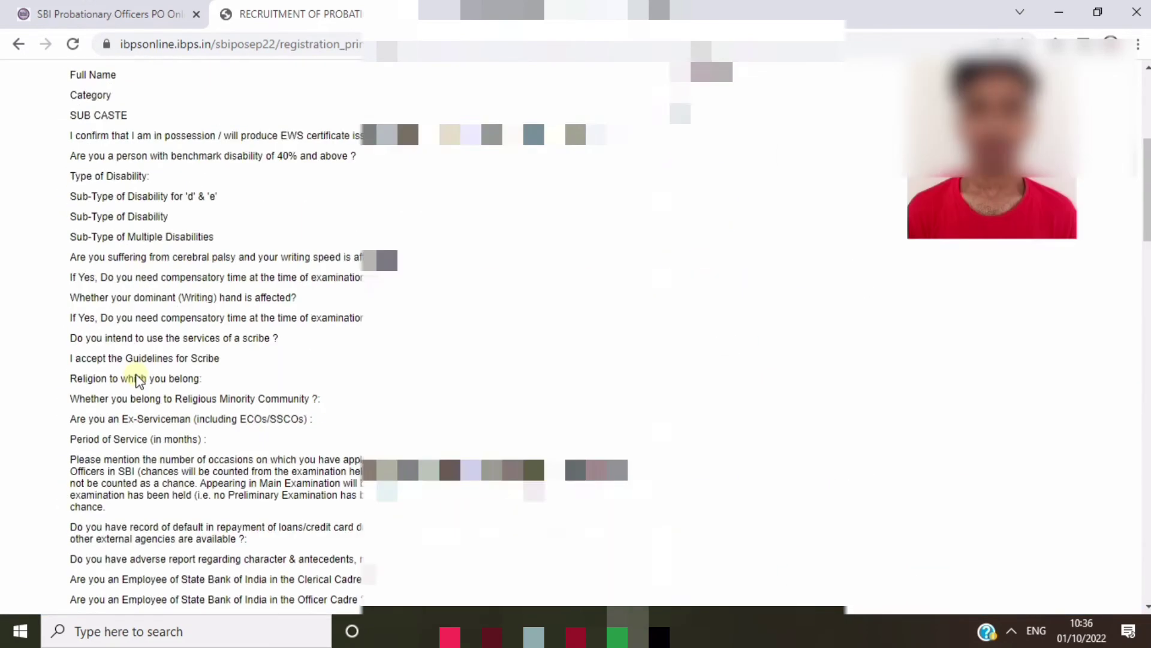
scroll(137, 374, up, 3)
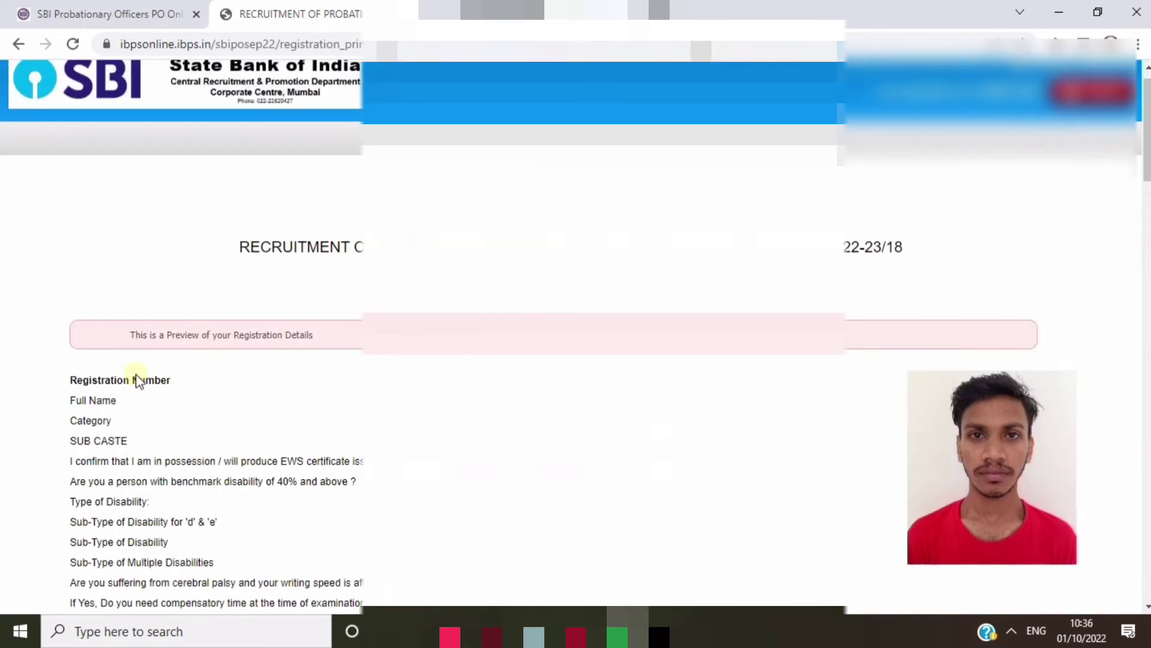
scroll(180, 379, down, 20)
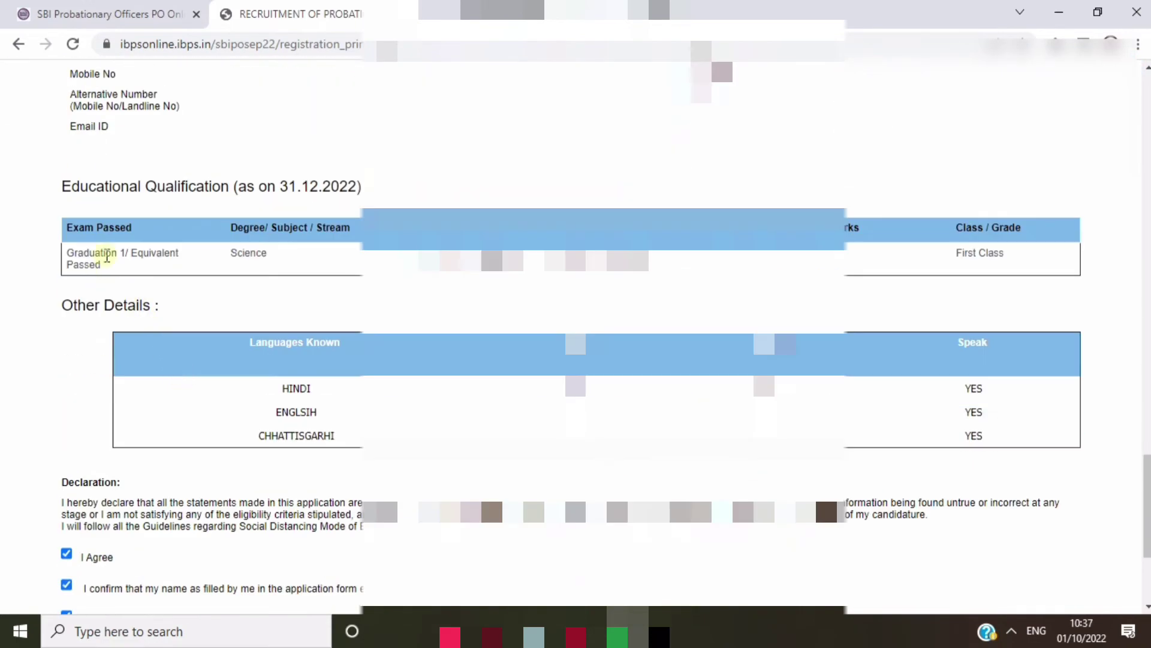
scroll(286, 288, down, 2)
scroll(576, 324, down, 2)
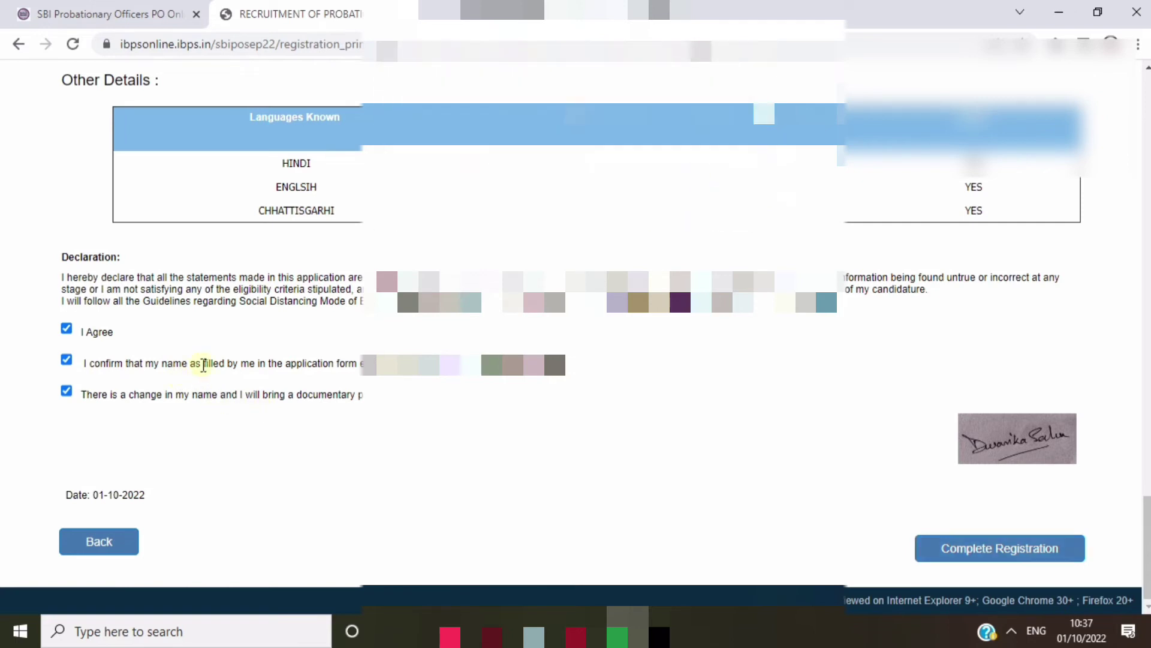
Clear the declaration about a change in name, complete the registration and confirm the prompts.
click(66, 390)
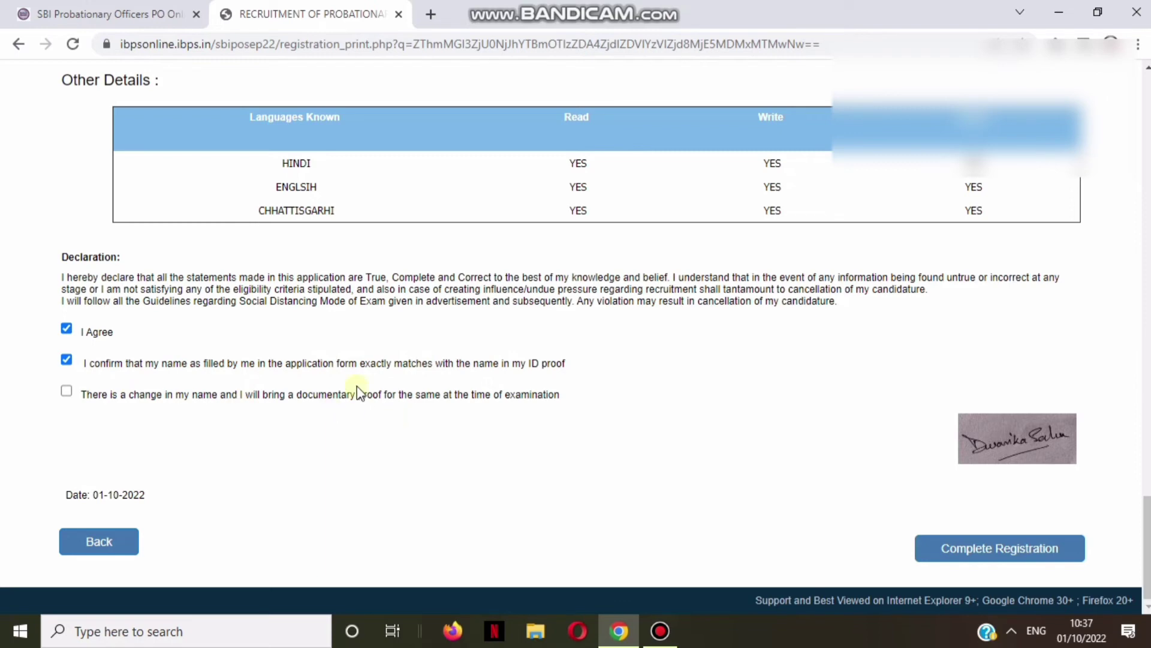
drag(561, 364, 395, 364)
click(423, 377)
click(976, 550)
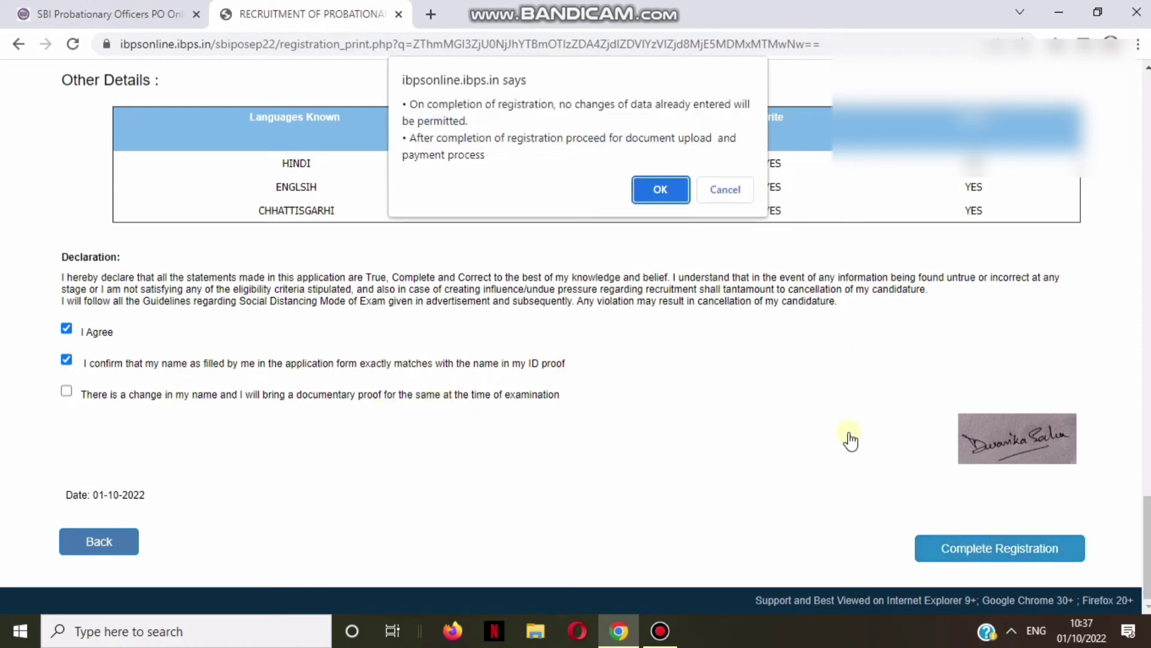
click(662, 191)
click(656, 140)
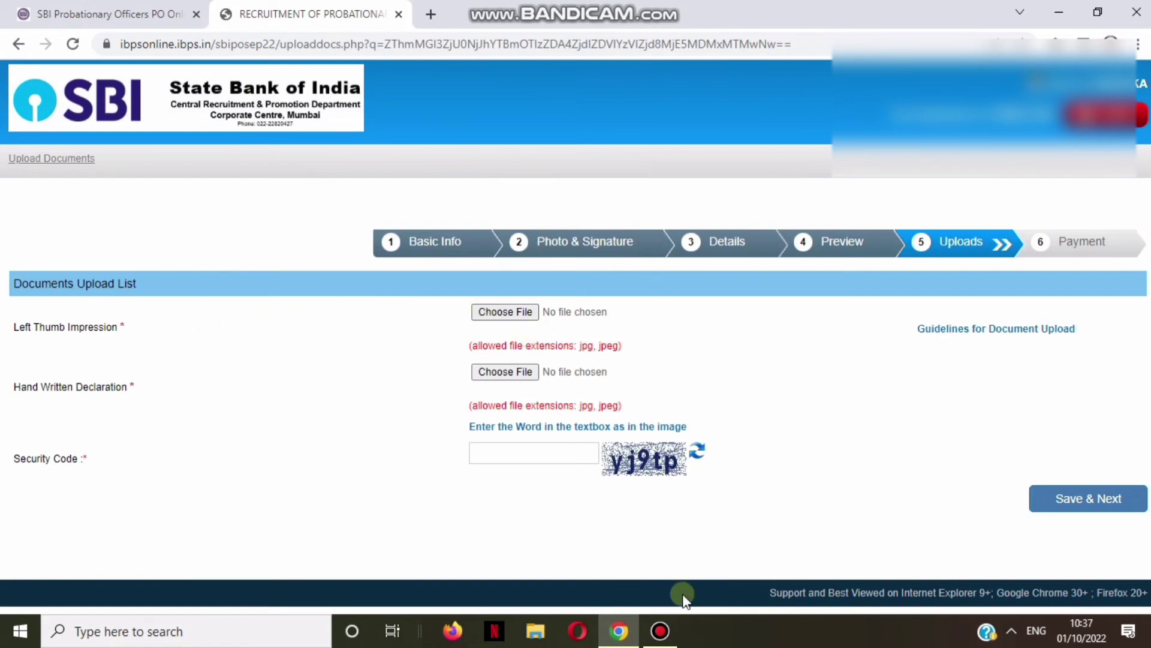
Submit 240x240.jpg as the Left Thumb Impression and 800x400.jpg as the Hand Written Declaration, confirming the final submission.
click(660, 630)
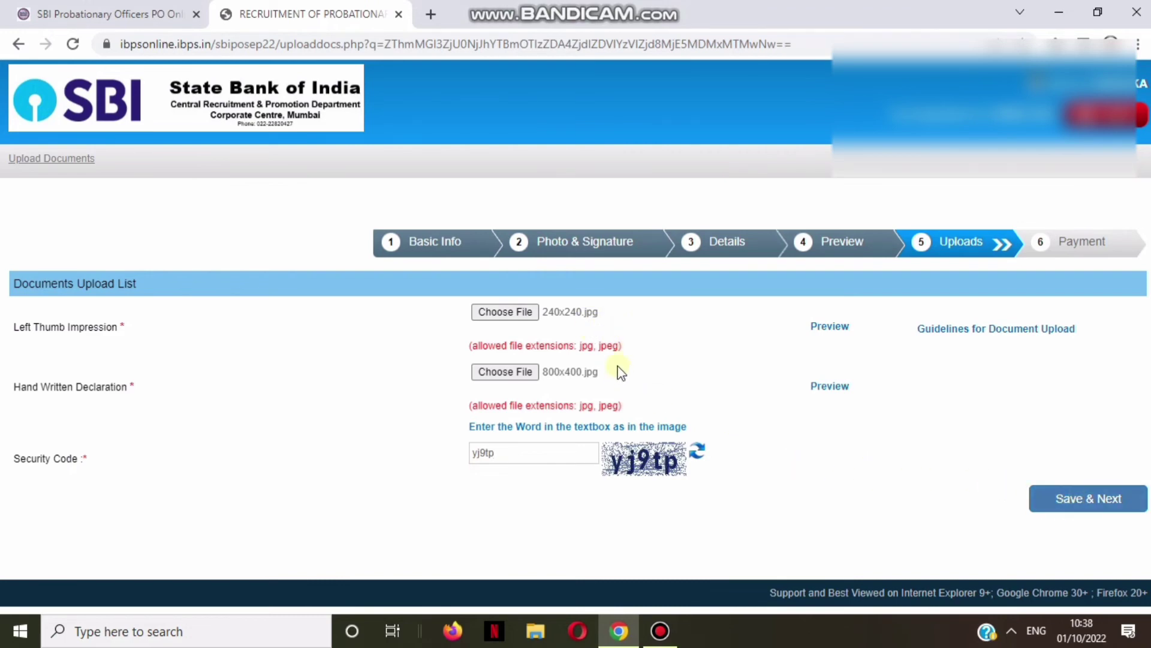
click(1036, 493)
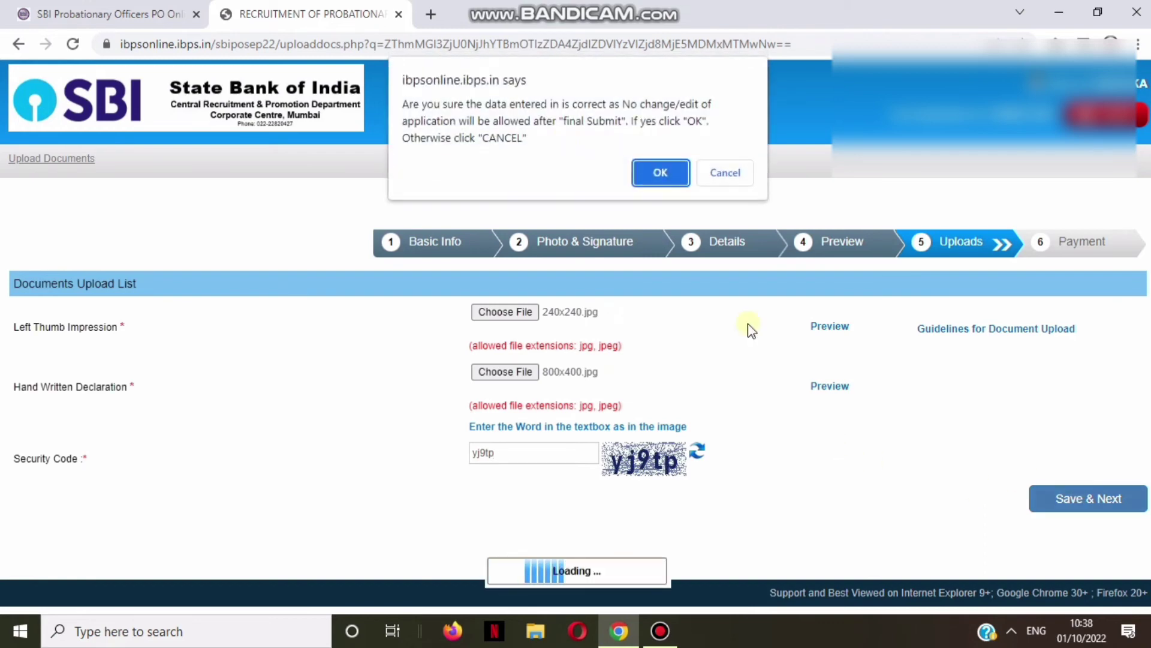
click(658, 172)
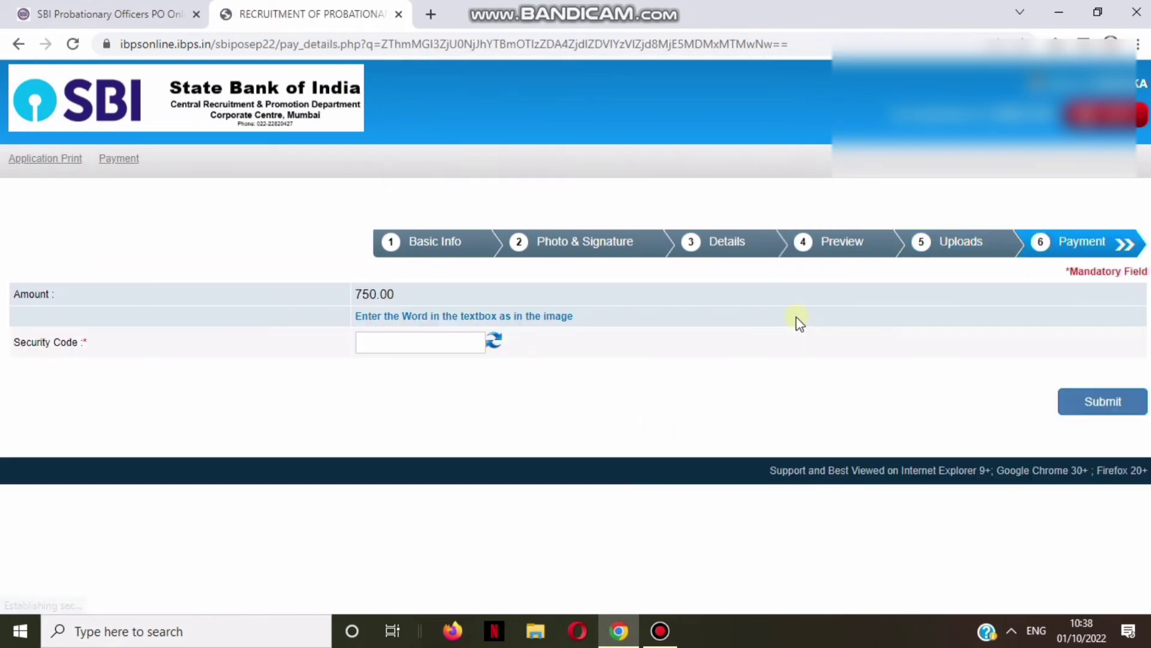
Enter the displayed security code on the payment page and submit it to proceed to the payment gateway.
click(362, 351)
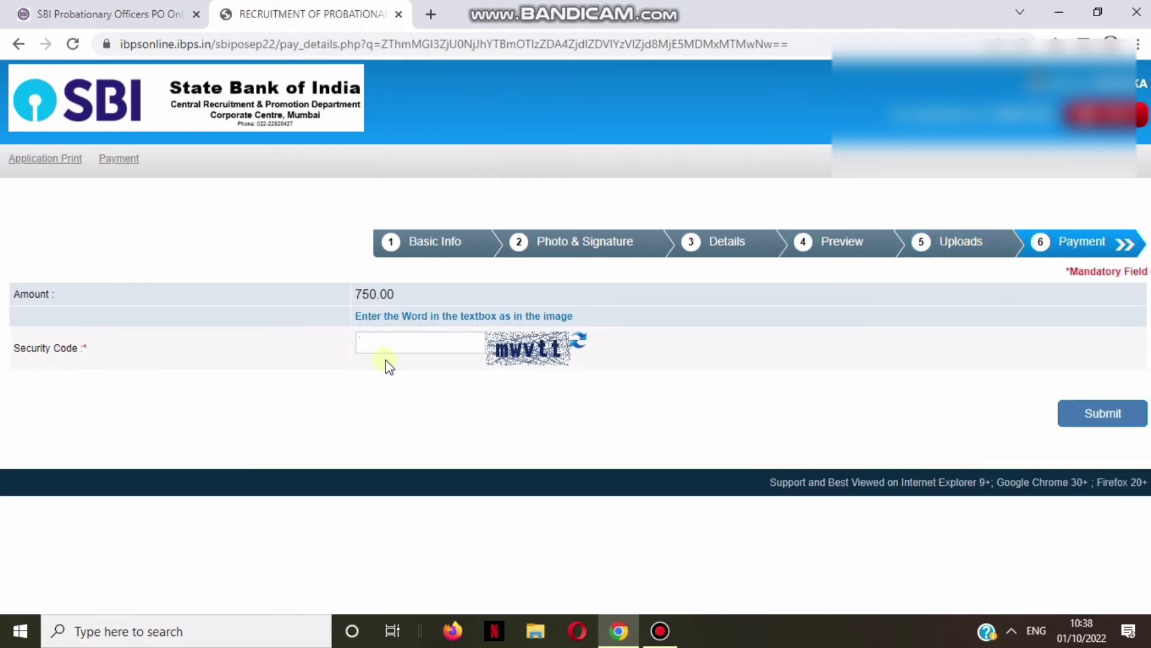
text(mwvtt)
click(1056, 411)
key(Return)
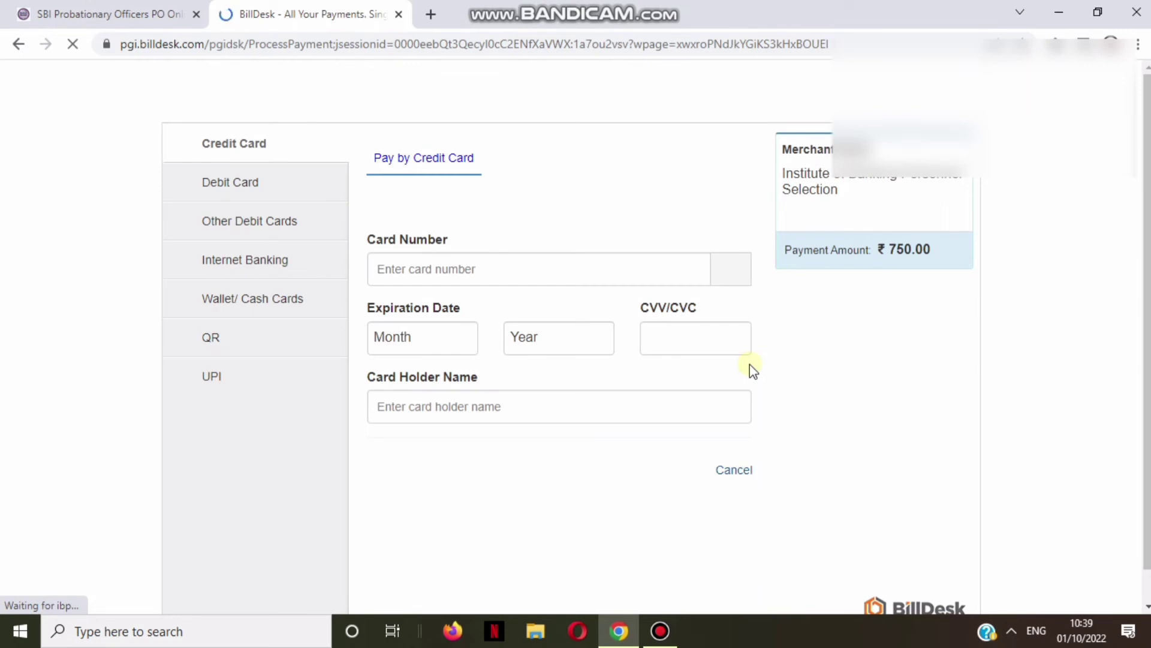
Pay the application fee through BHIM UPI and save the printout of the transaction acknowledgment.
click(281, 376)
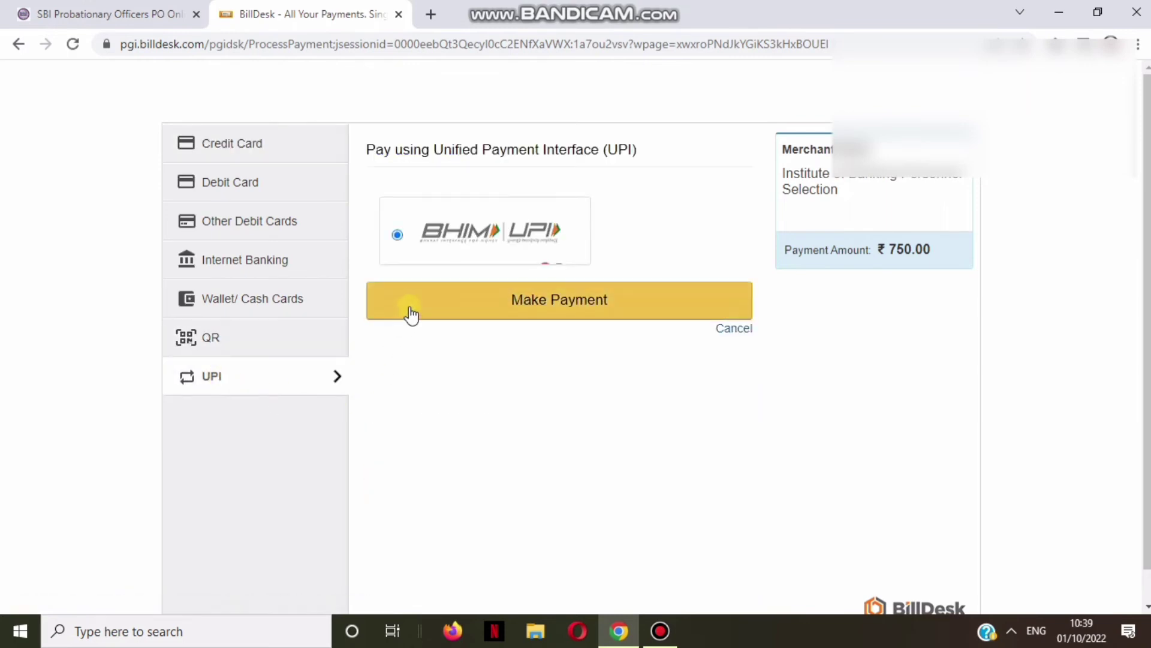
click(586, 307)
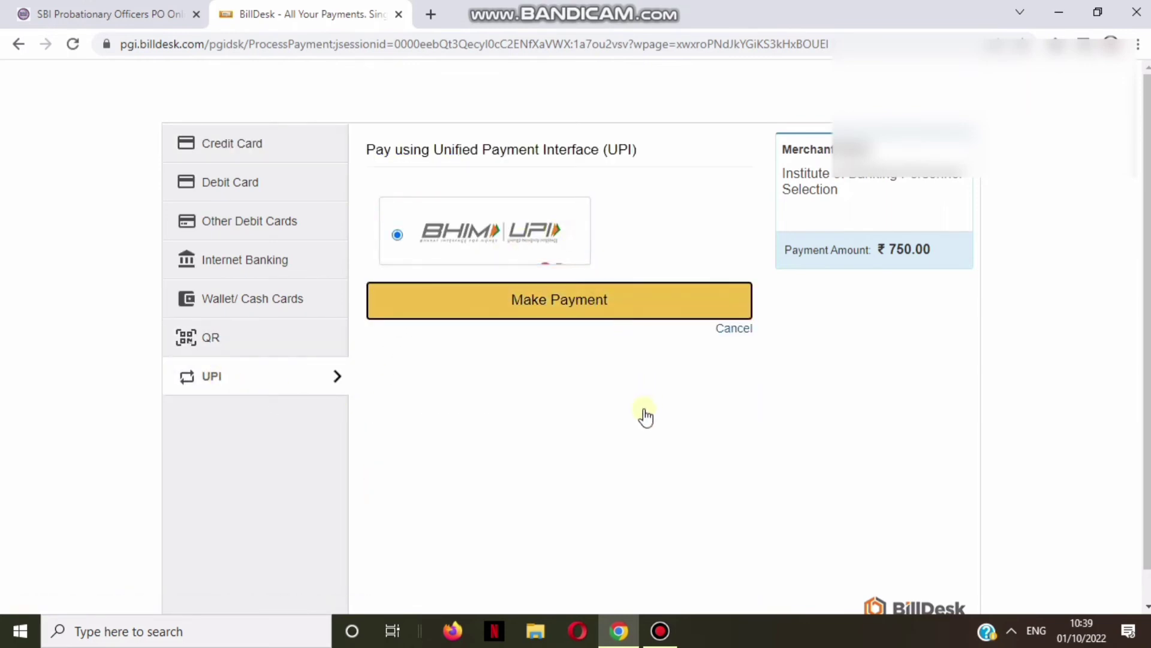
click(673, 404)
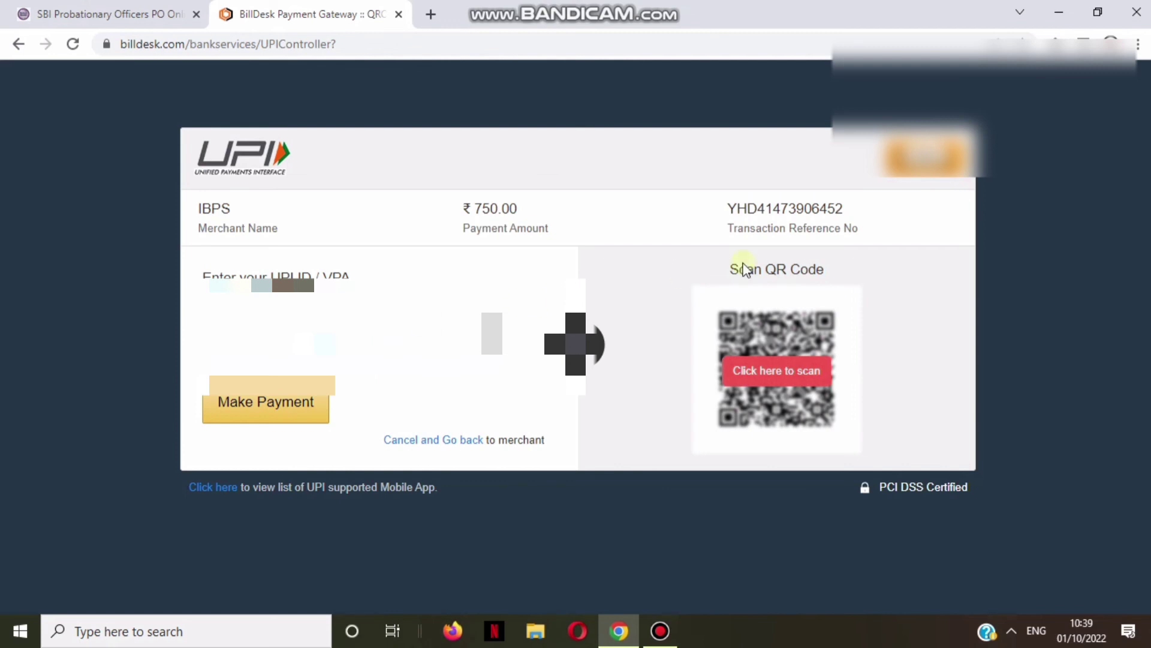
click(297, 411)
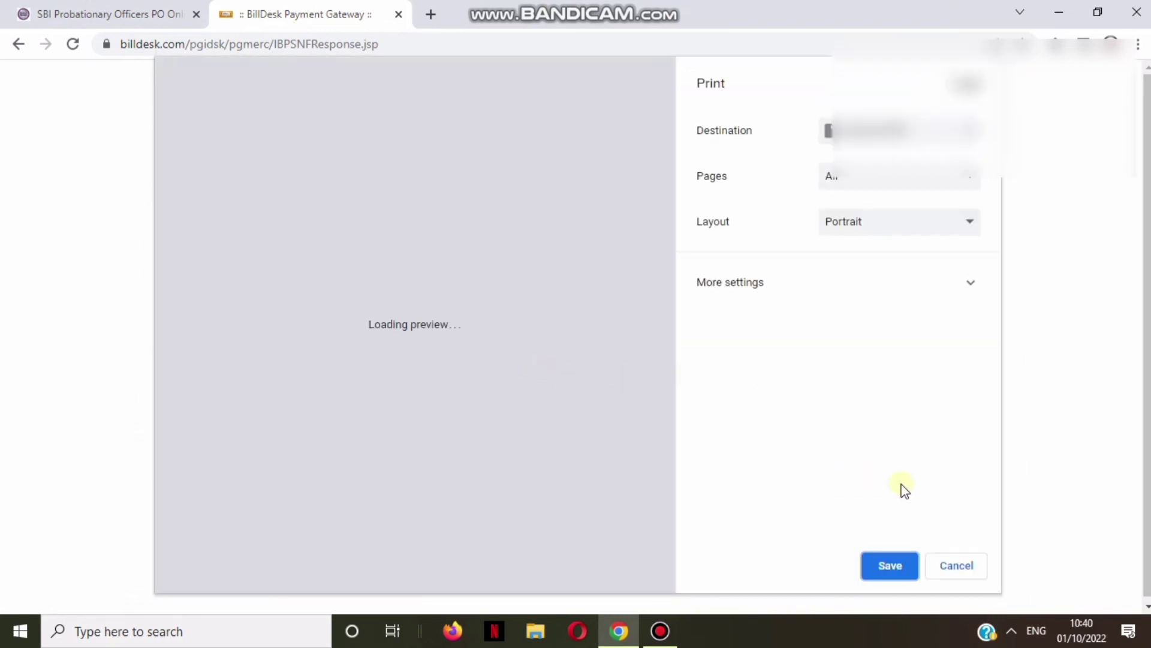
click(890, 570)
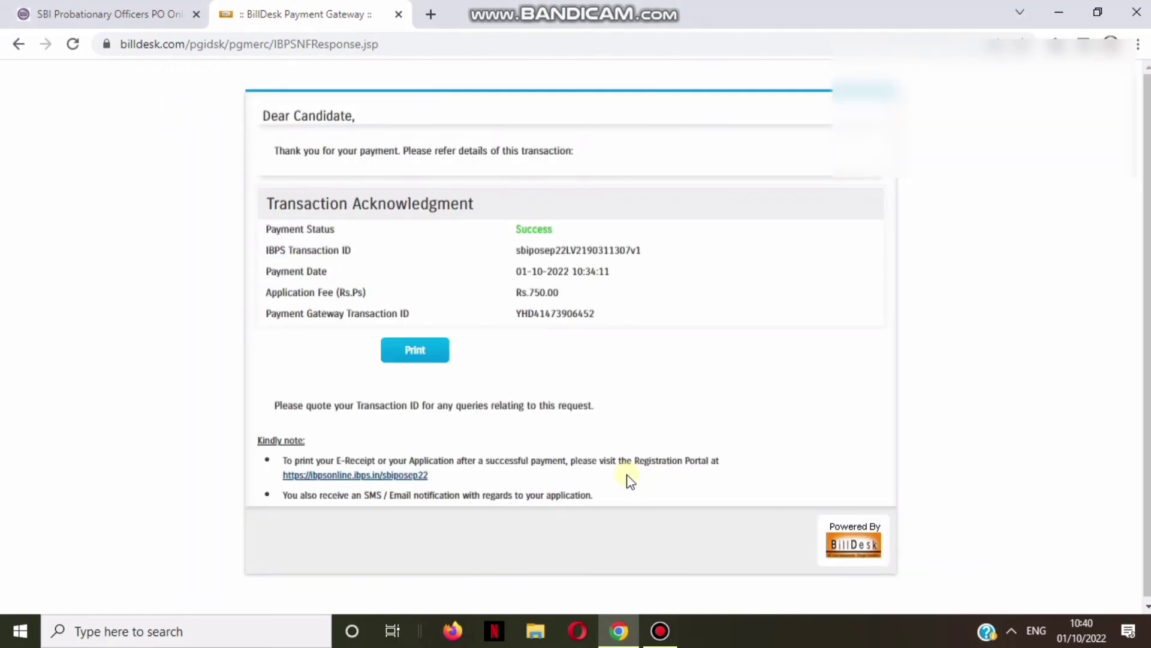
Open the registration portal from the acknowledgment's link, close the payment page and log in with the saved registration number and password.
click(426, 478)
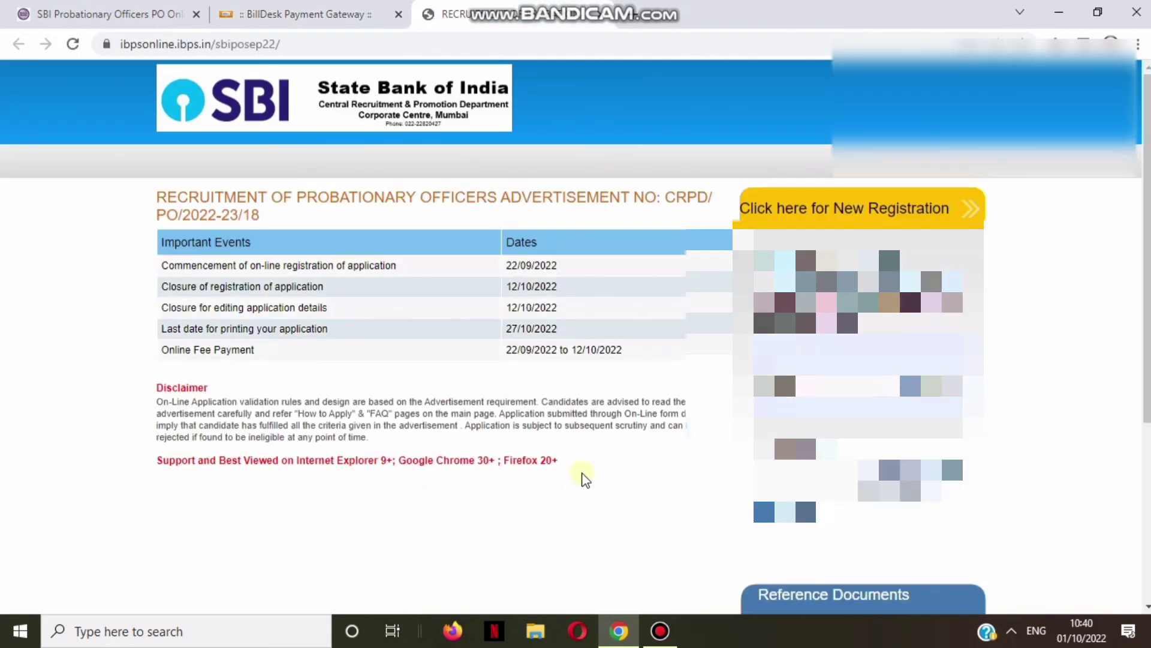
click(308, 13)
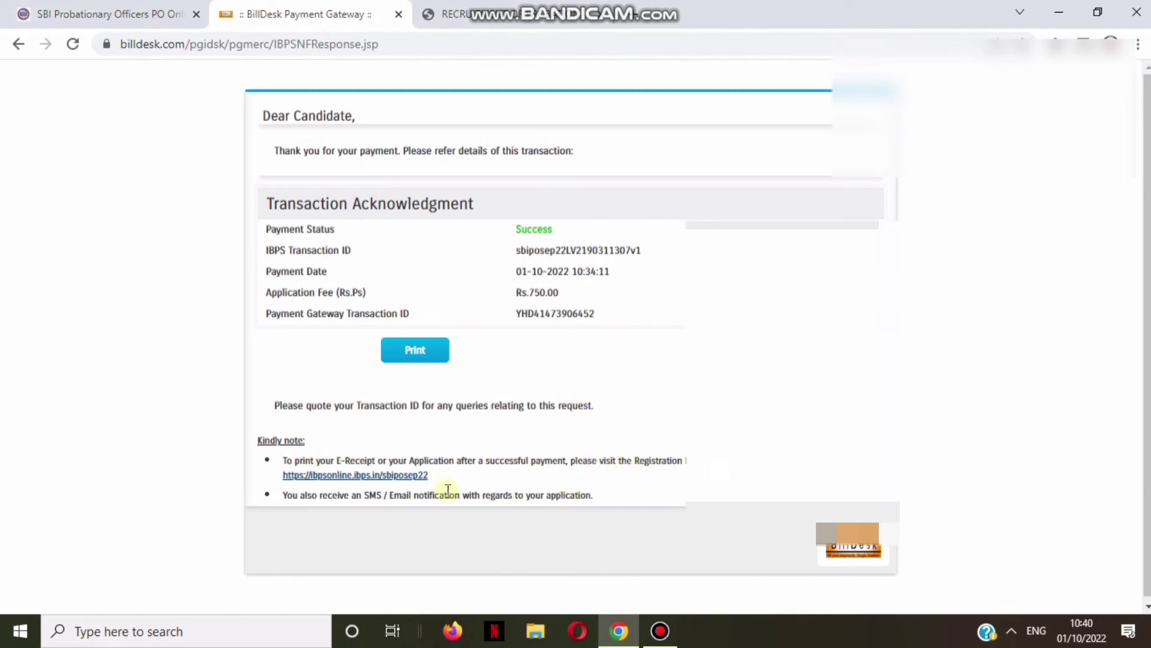
click(398, 14)
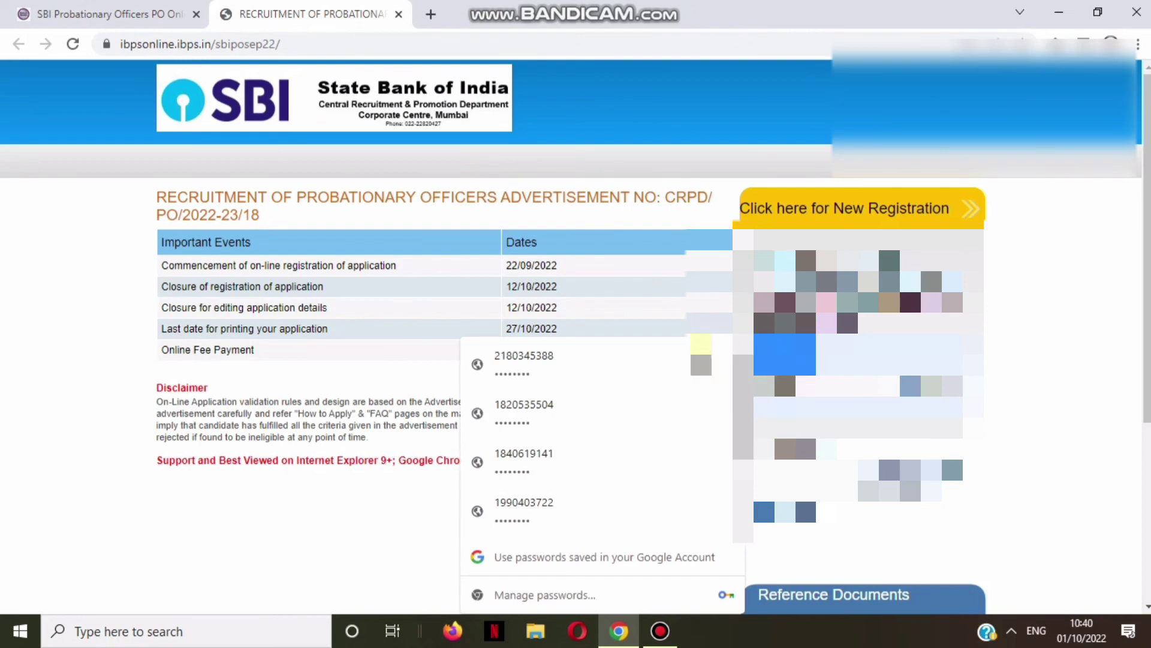
key(Down)
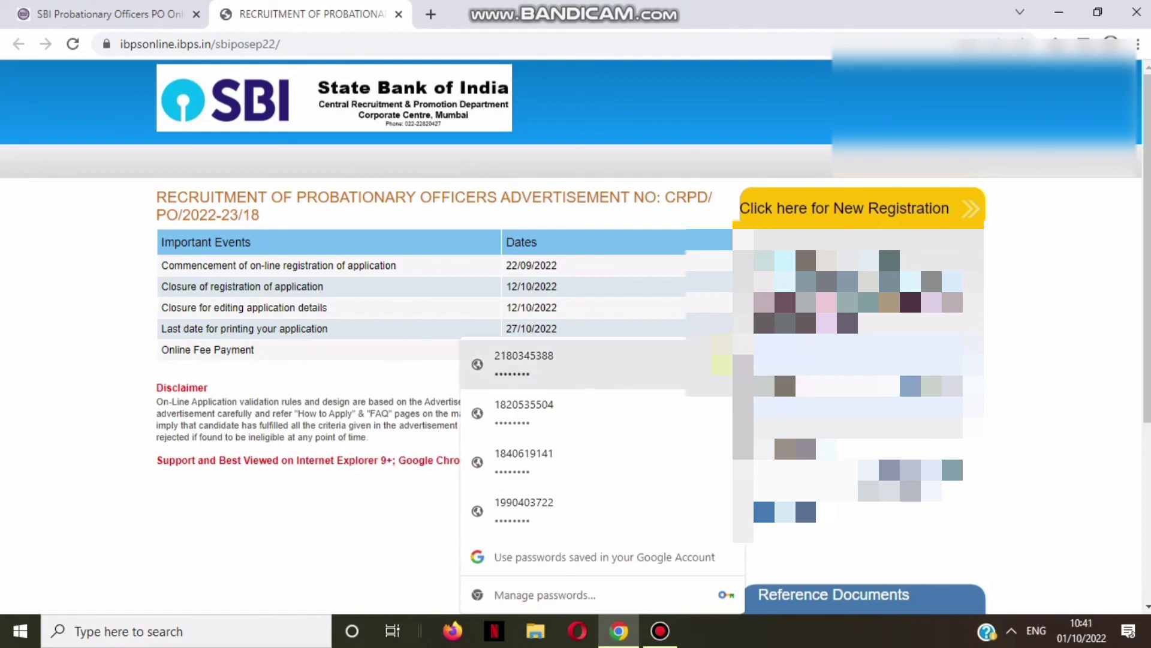
key(Return)
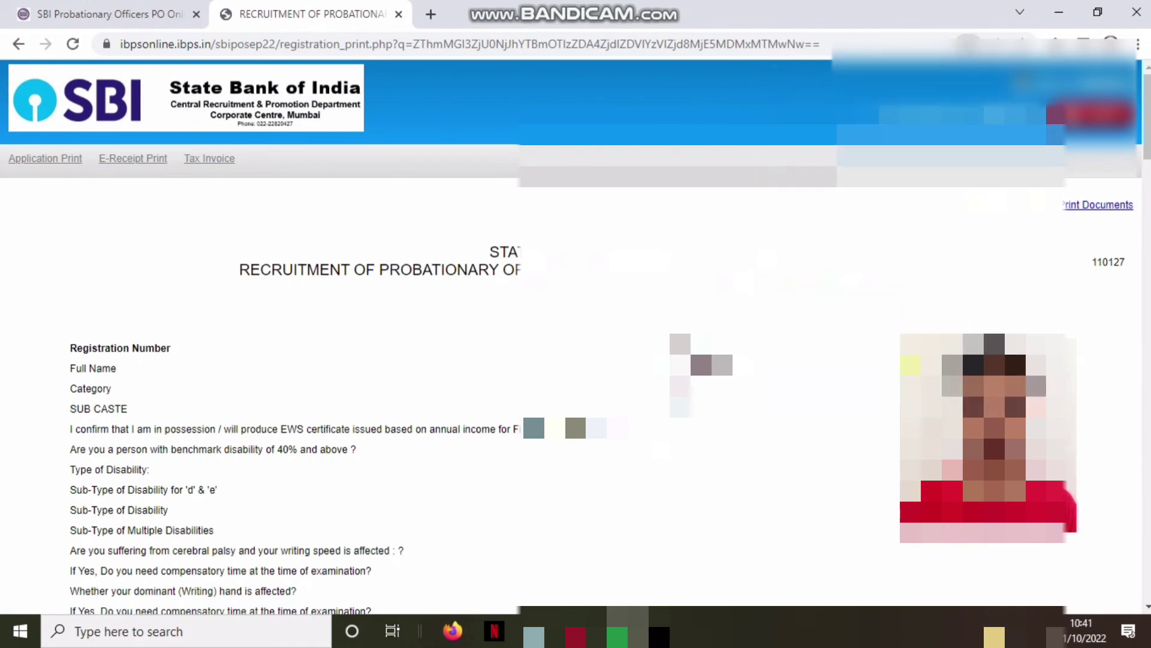
Review the submitted application down to its uploaded document details, and open and close its print preview.
scroll(575, 336, down, 7)
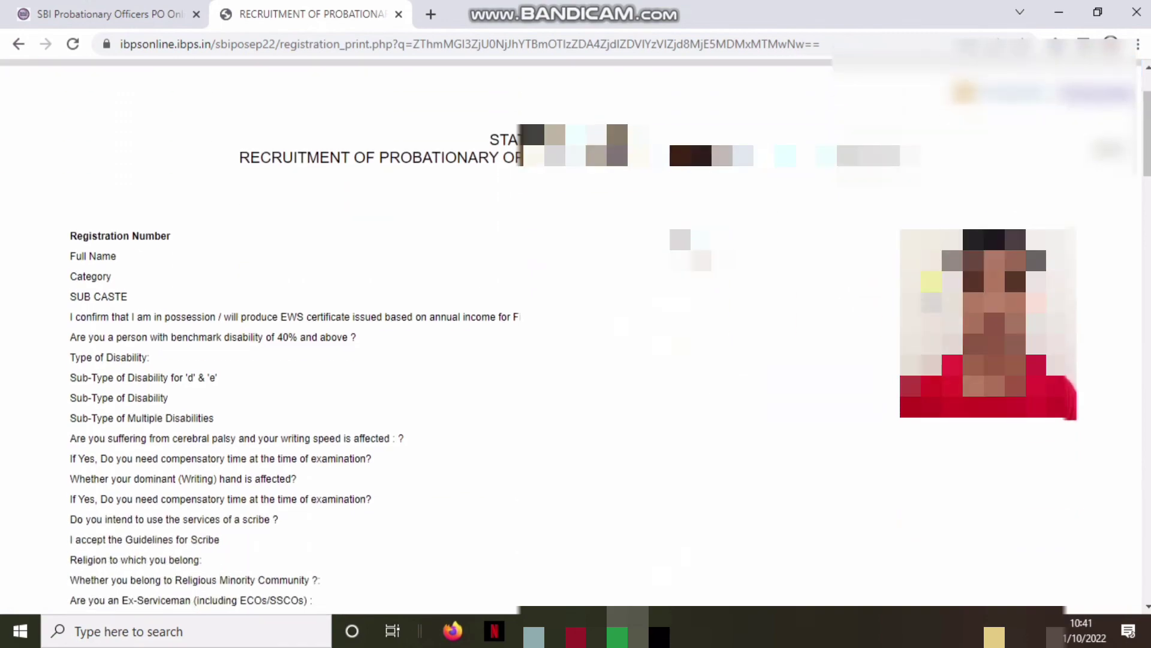
scroll(576, 336, down, 15)
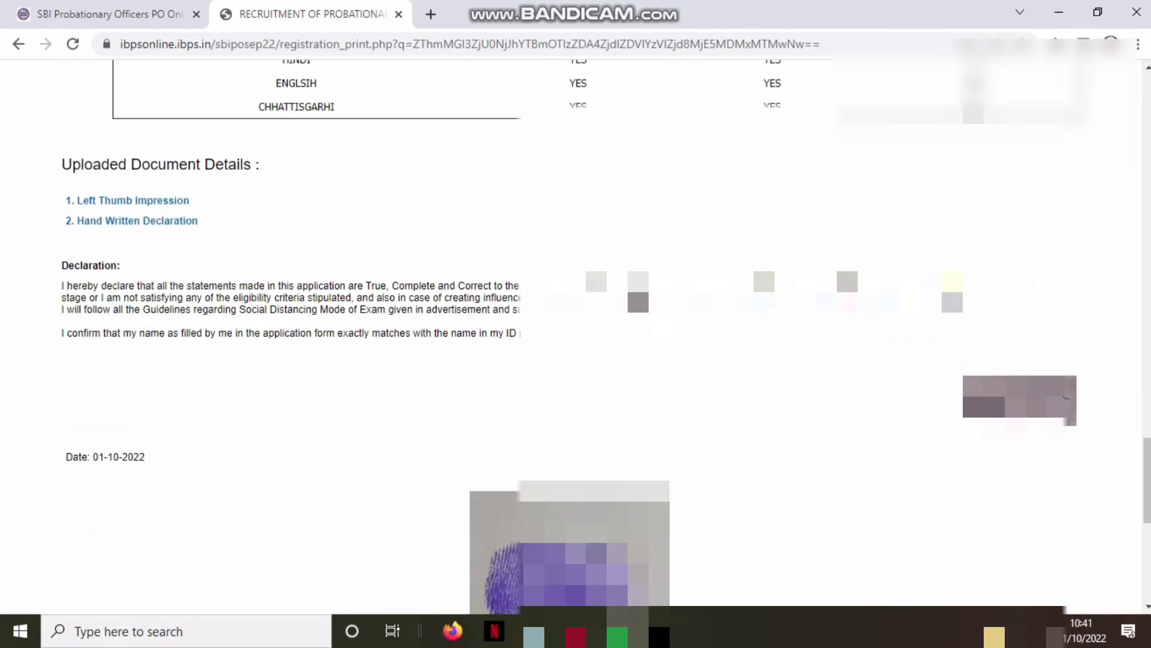
click(174, 203)
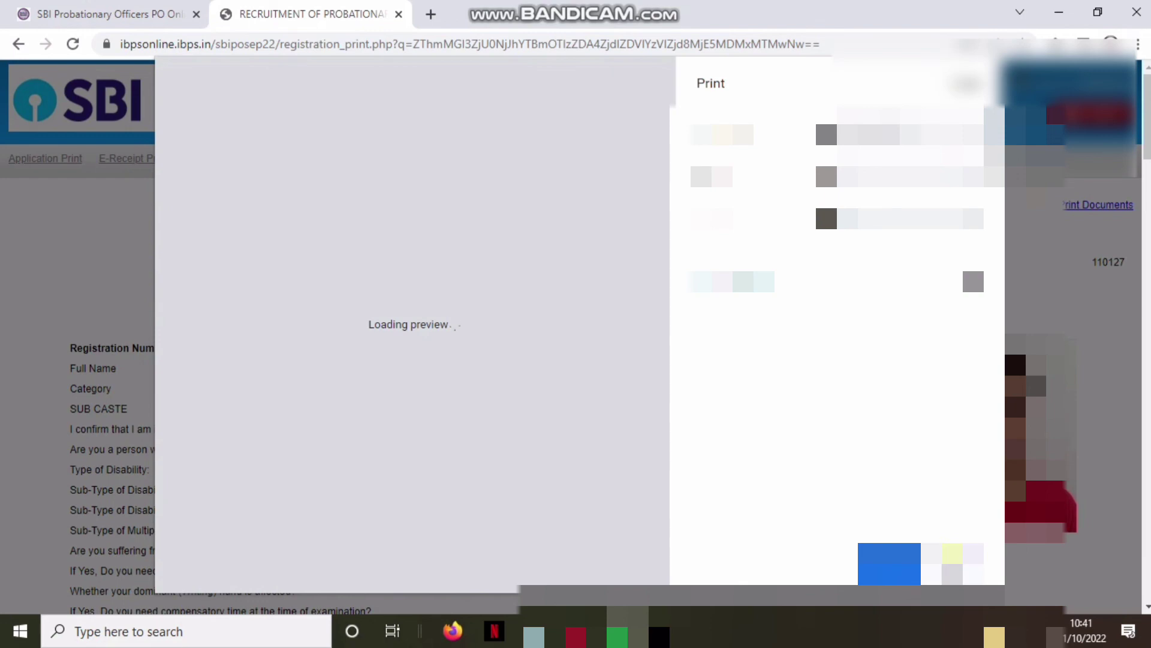
key(Escape)
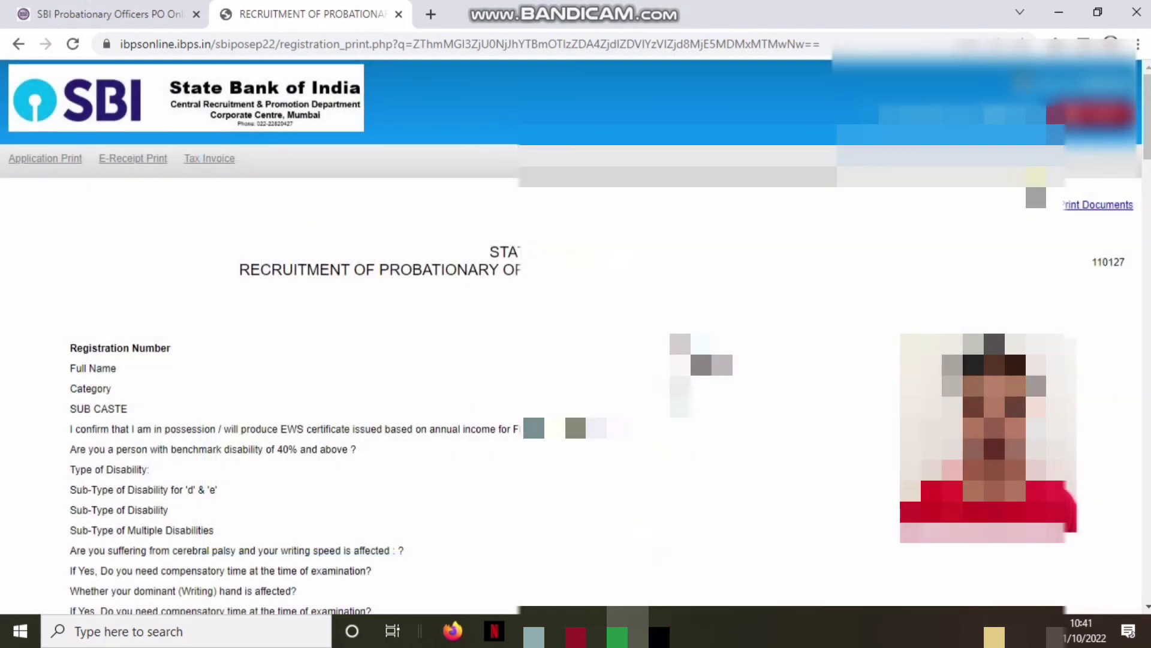